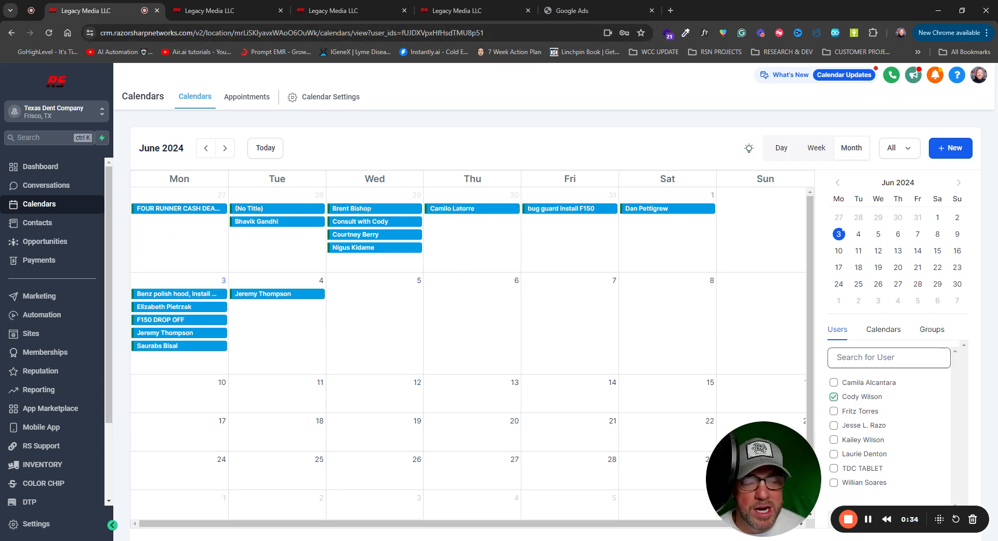
- Compare the June 2024 calendar filtered by users, by calendars and by groups
click(883, 331)
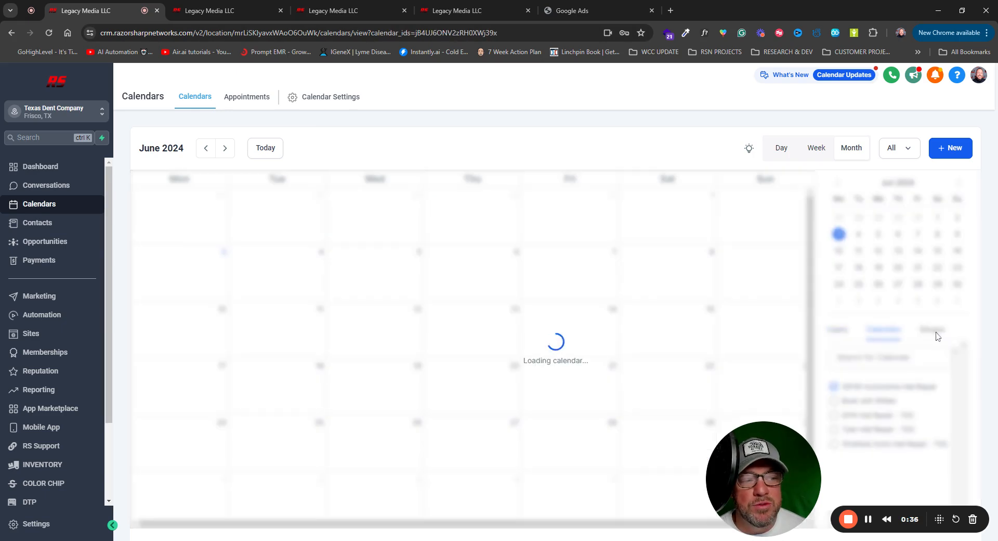
click(838, 331)
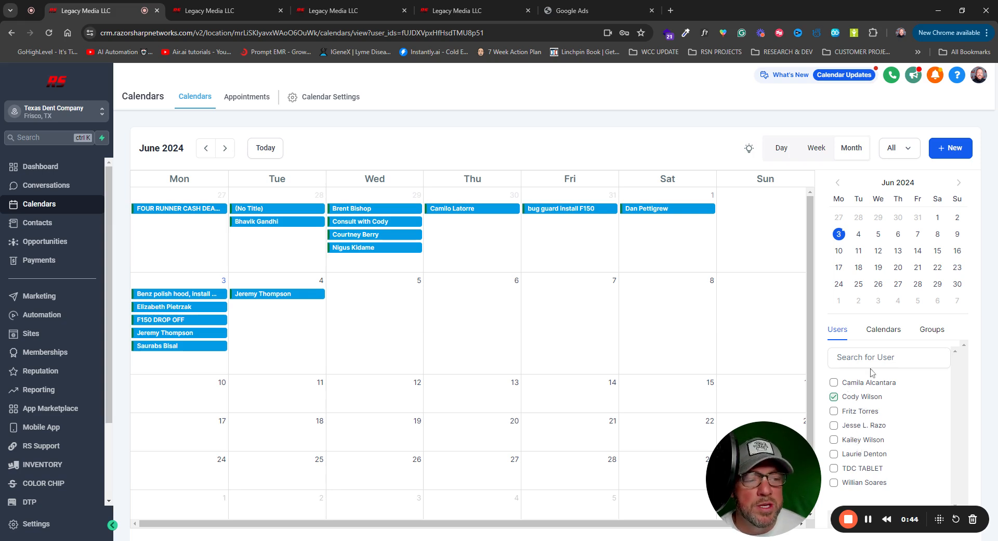
click(882, 333)
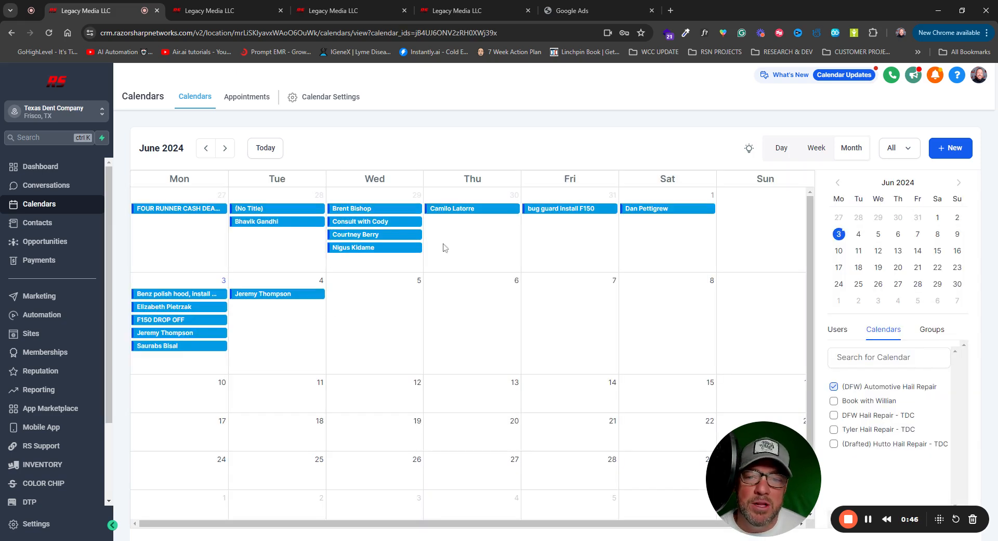
mouse_move(403, 251)
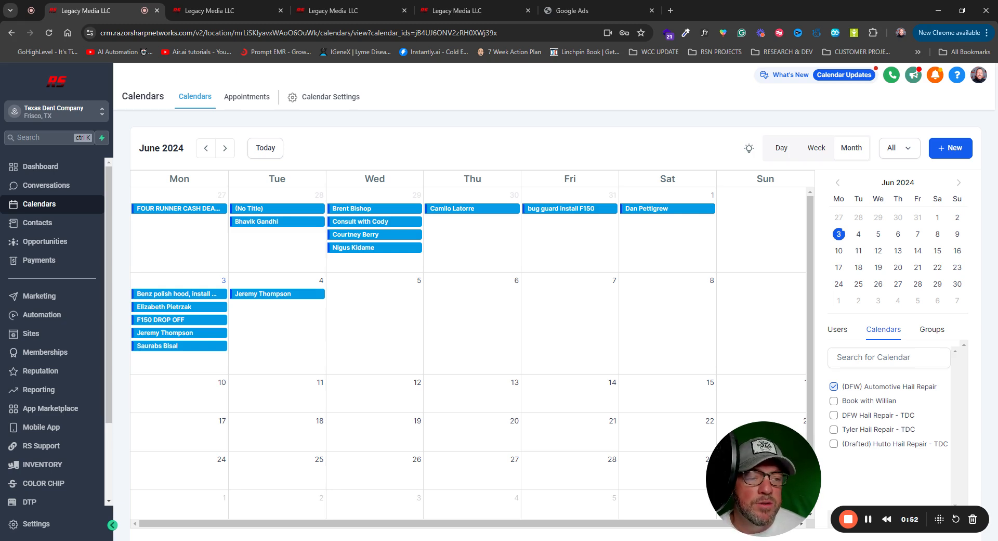
click(932, 329)
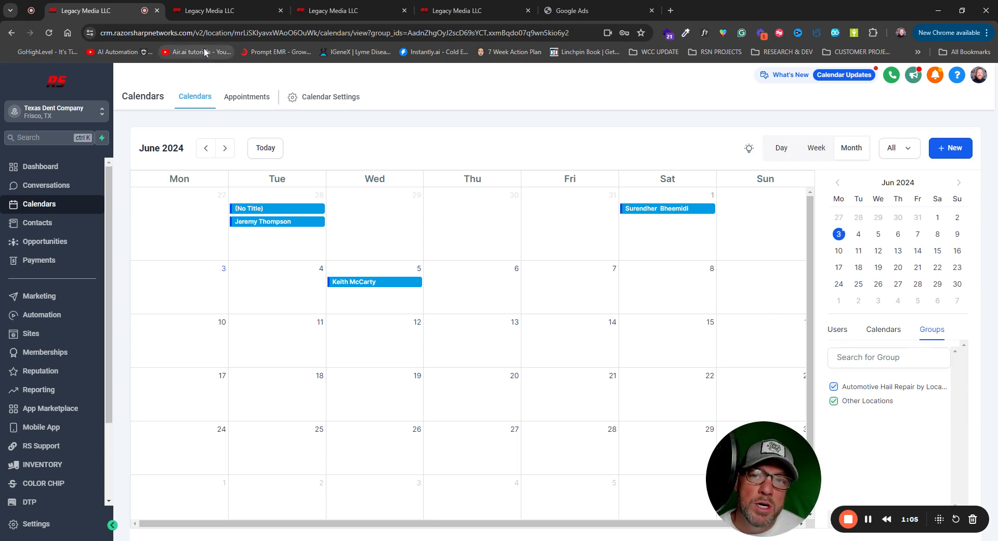
- Go to the Calendar Settings section of the My Profile page in the location's settings
click(221, 11)
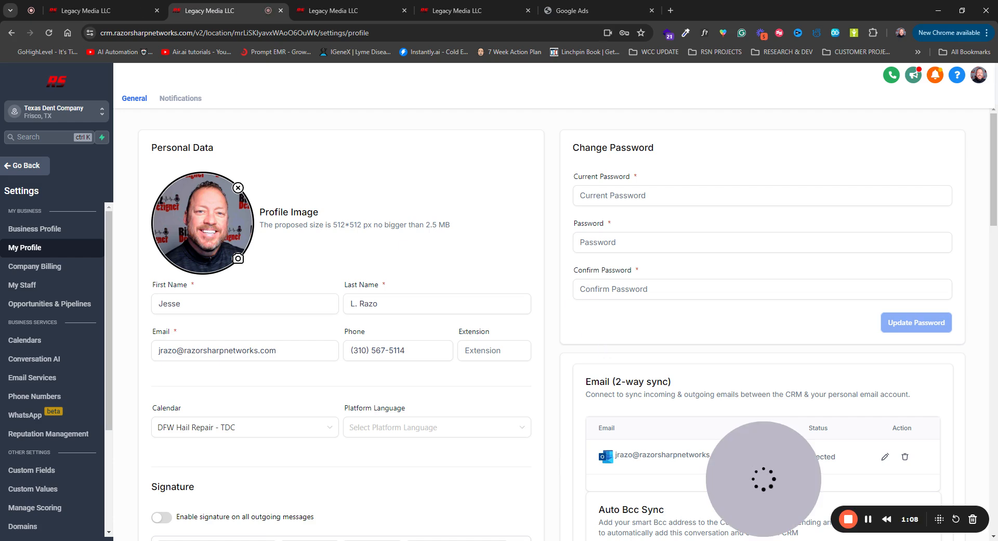
scroll(551, 322, down, 4)
scroll(551, 322, up, 4)
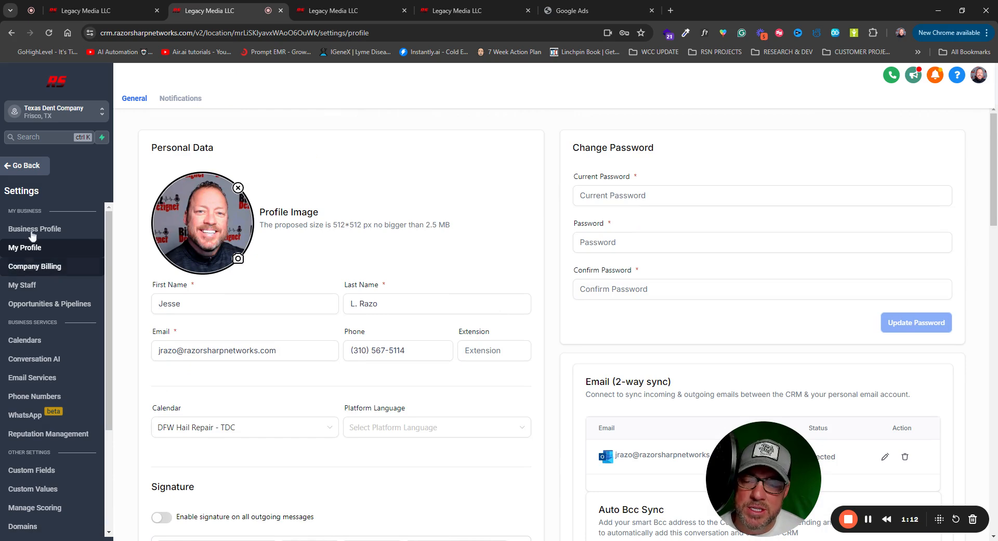
key(ctrl+shift+Tab)
scroll(70, 309, down, 2)
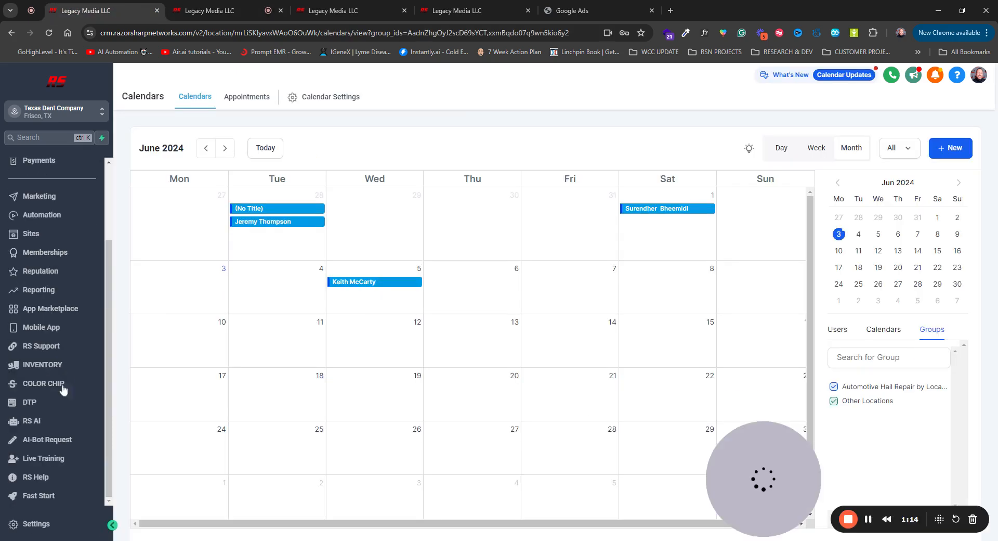
key(ctrl+Tab)
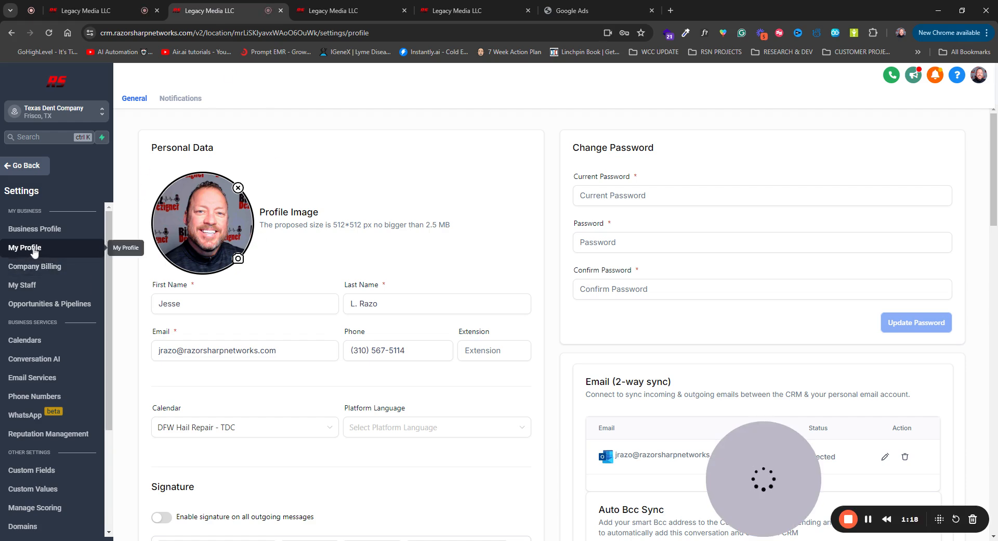
scroll(493, 229, down, 10)
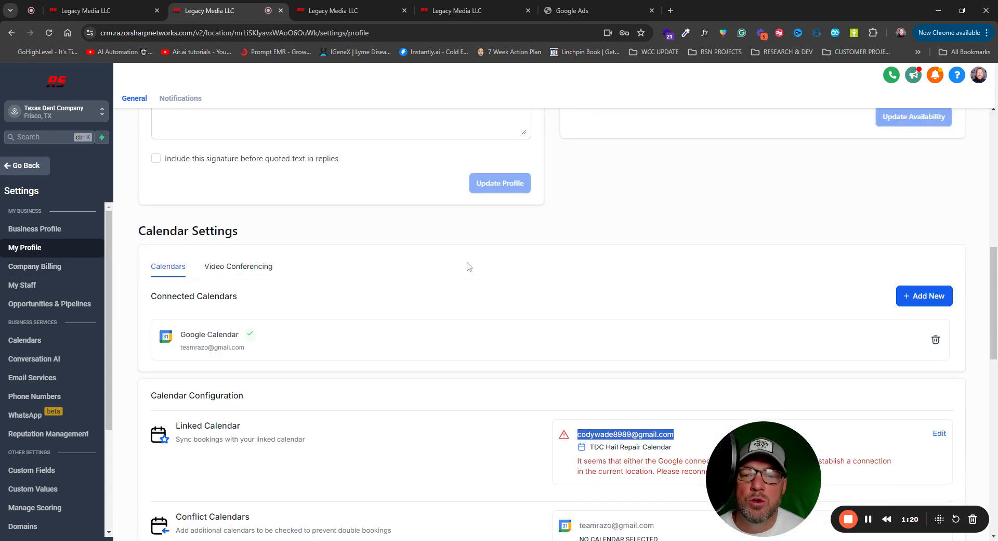
drag(266, 233, 146, 232)
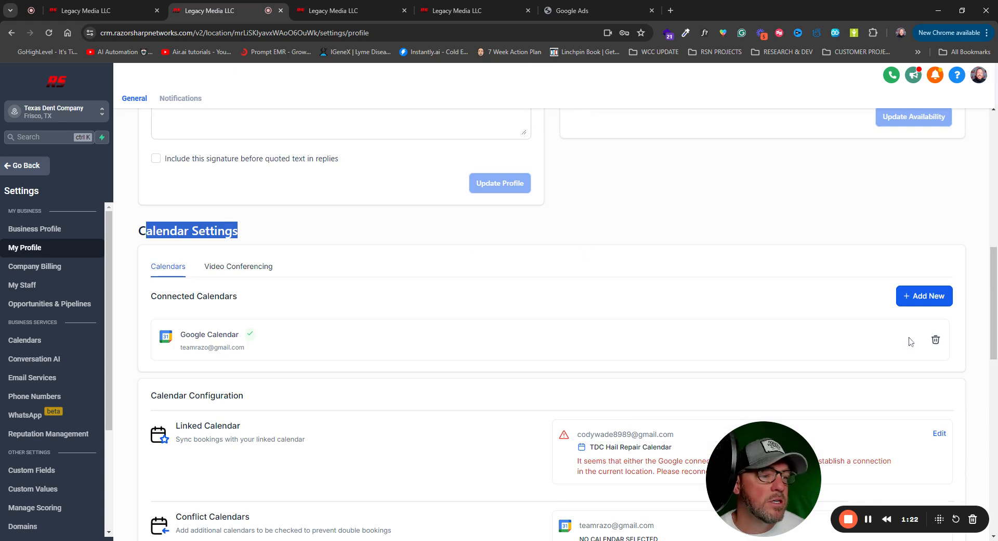
- Delete the Google Calendar connection from the profile's connected calendars
click(934, 341)
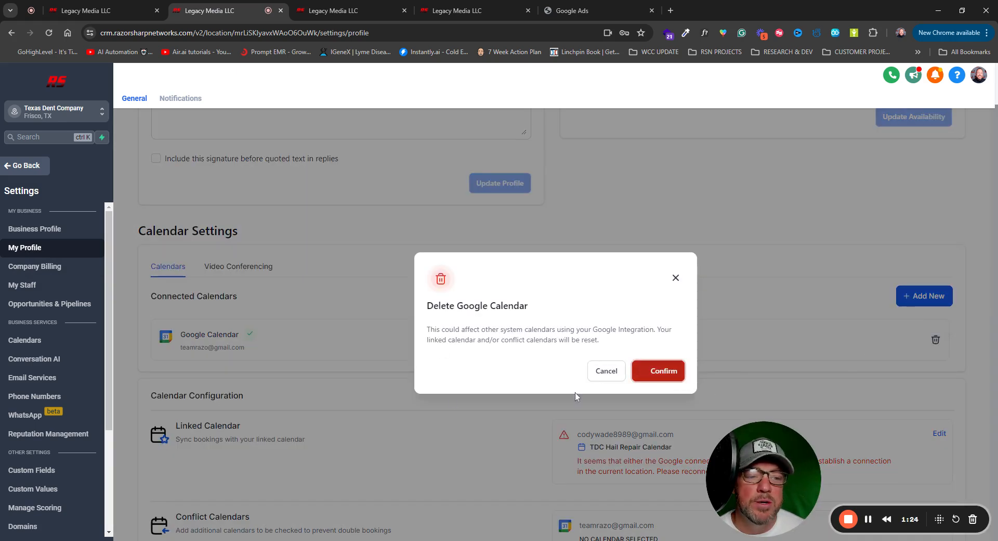
click(666, 371)
scroll(278, 300, down, 1)
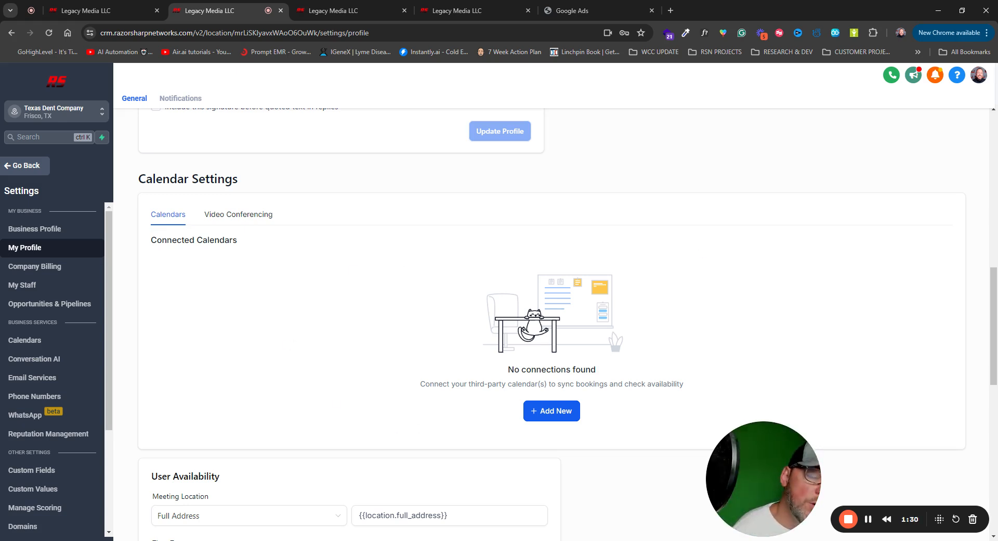
- Bring up the choices for a new calendar connection and examine the iCloud and Outlook options
click(551, 412)
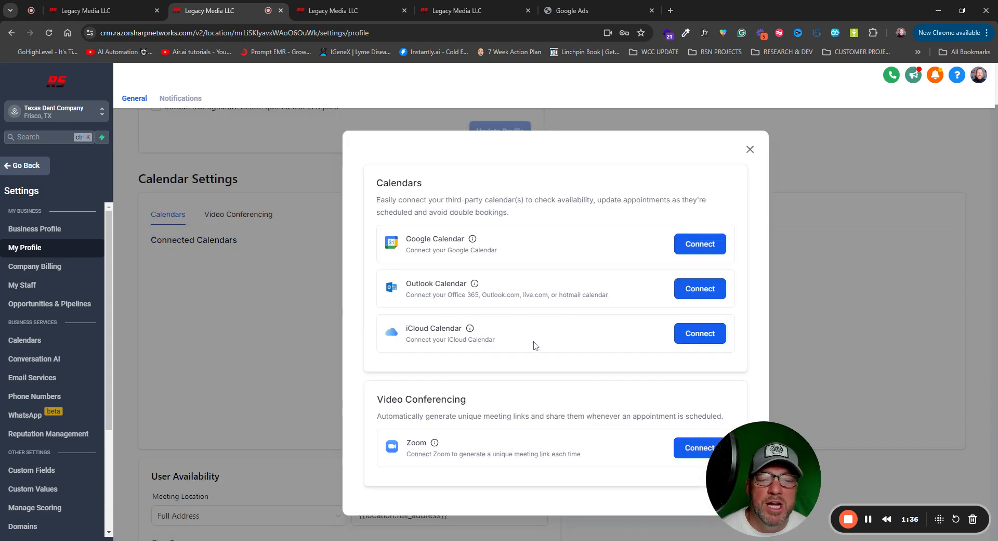
drag(510, 341, 407, 319)
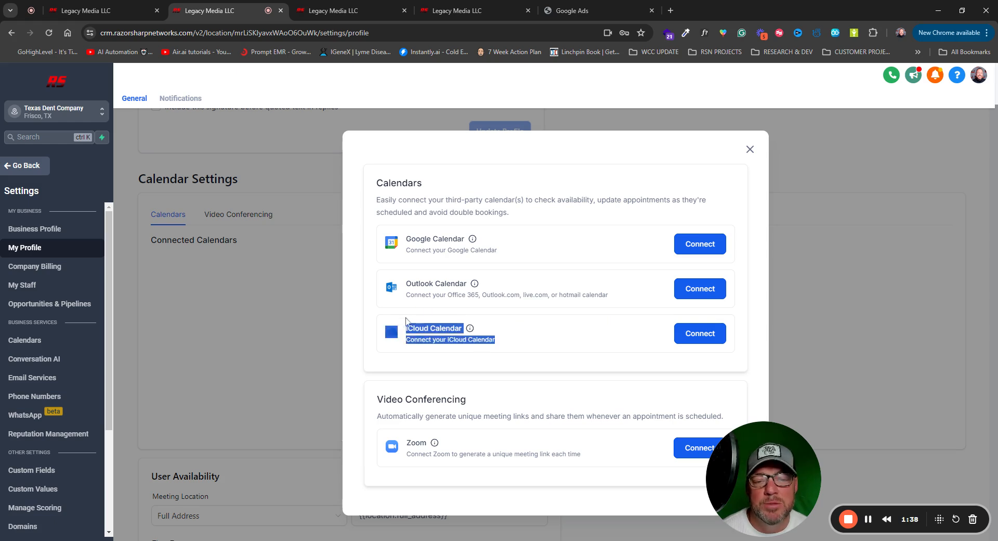
drag(619, 299, 406, 296)
click(571, 329)
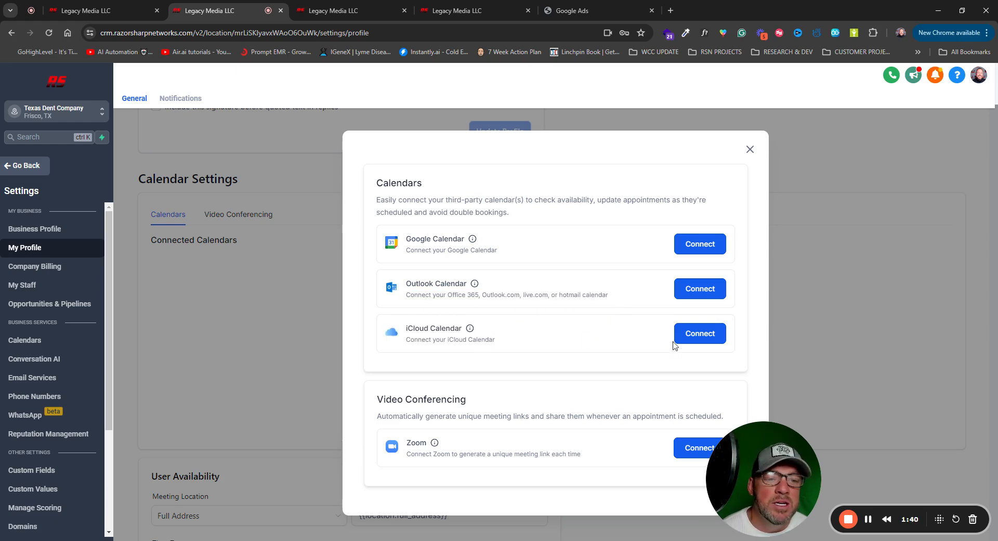
- Look at the iCloud Calendar sign-in form, close it without connecting, and try the Outlook Calendar connection
click(689, 336)
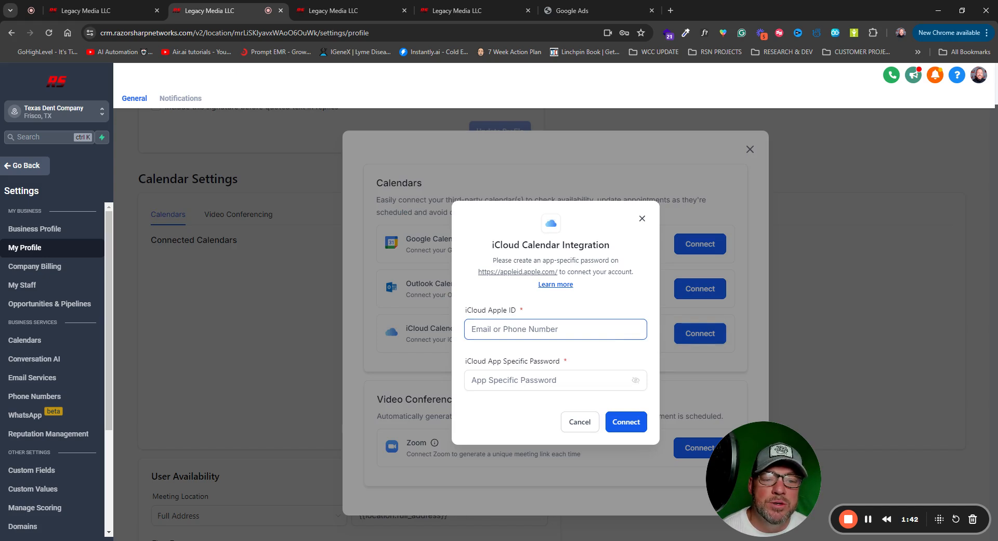
click(502, 372)
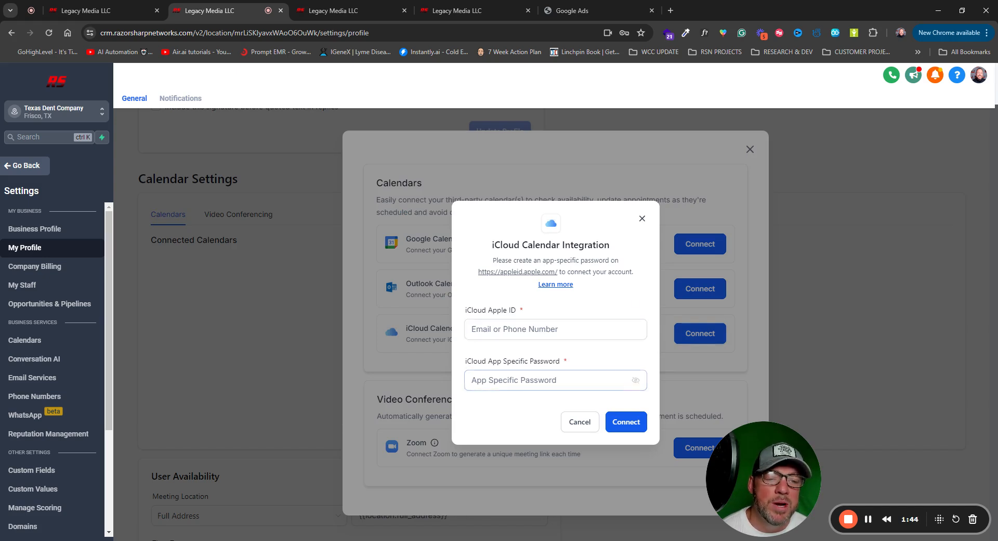
click(642, 219)
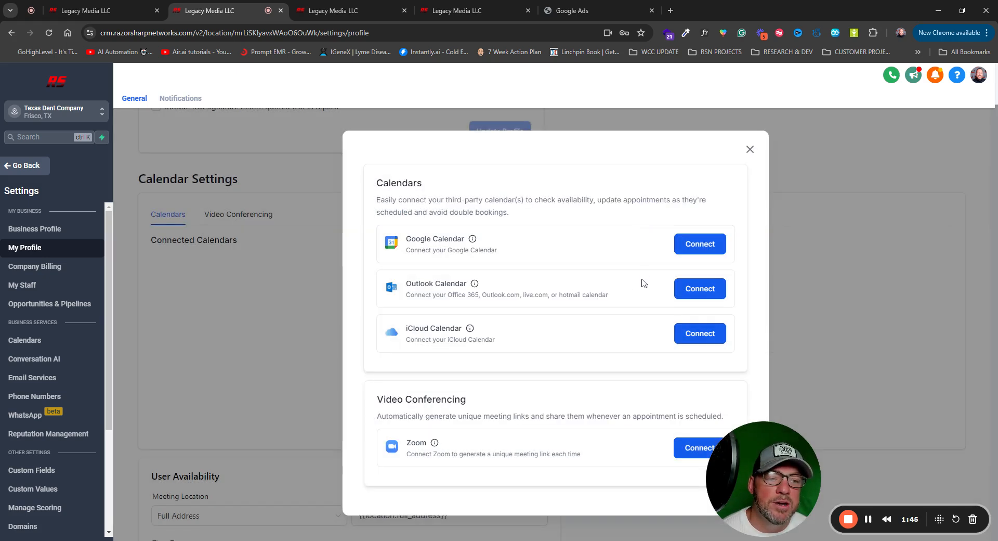
click(685, 296)
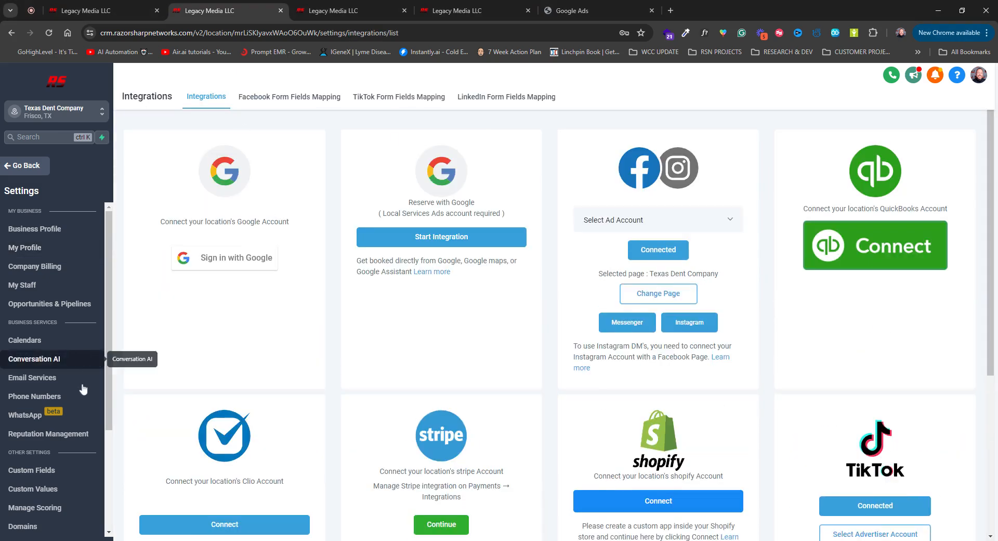
- Return from Integrations to the My Profile page and find its Calendar Settings section
scroll(81, 401, down, 3)
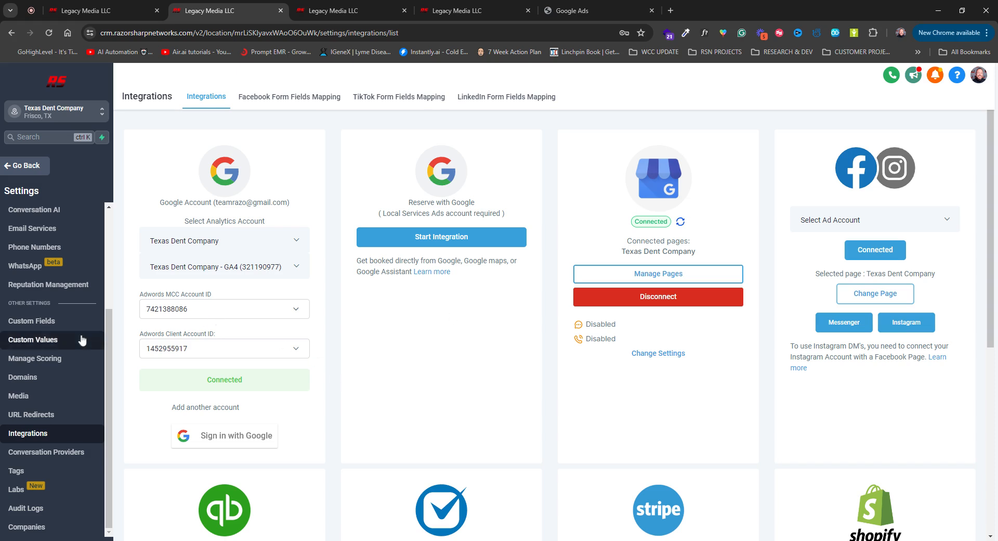
scroll(82, 339, up, 1)
scroll(81, 339, up, 2)
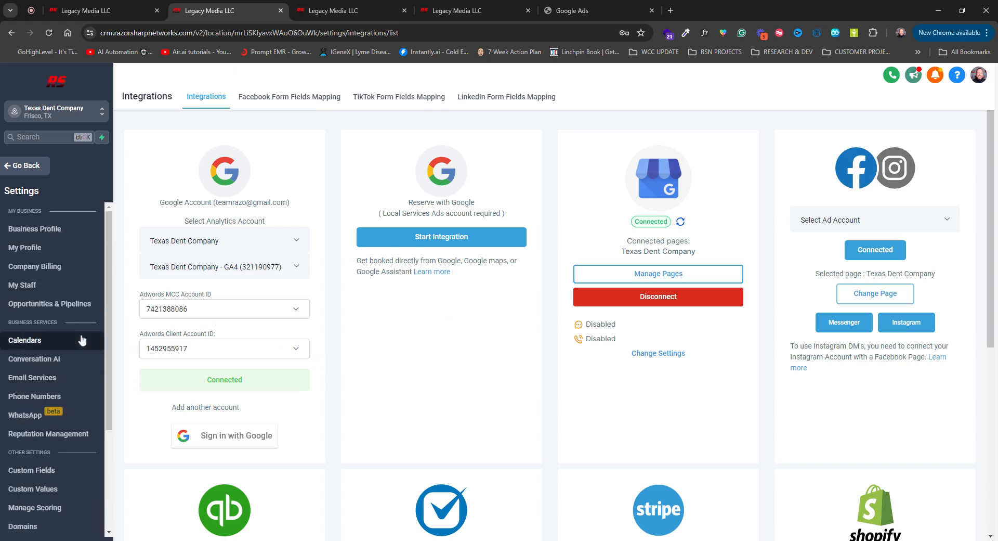
click(26, 248)
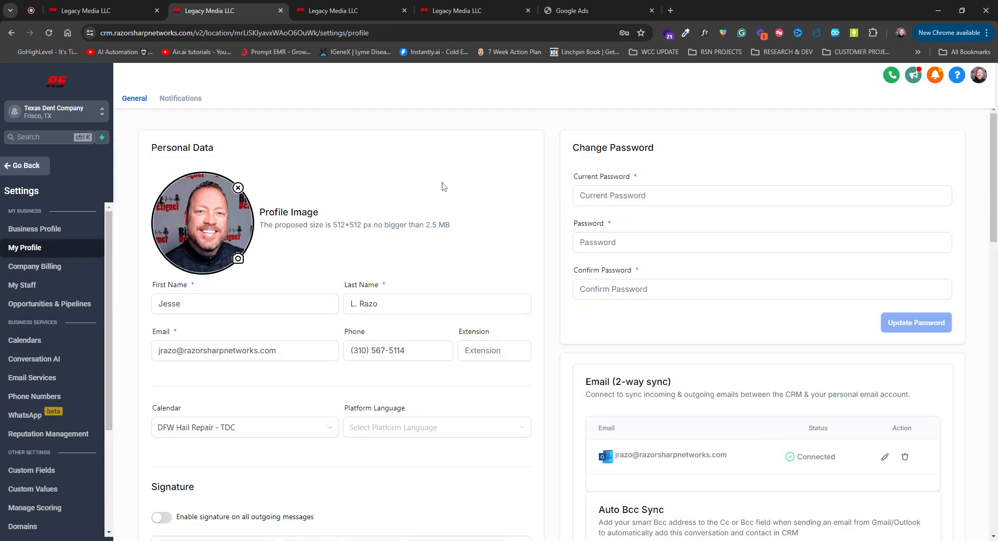
scroll(443, 187, down, 3)
scroll(443, 186, down, 9)
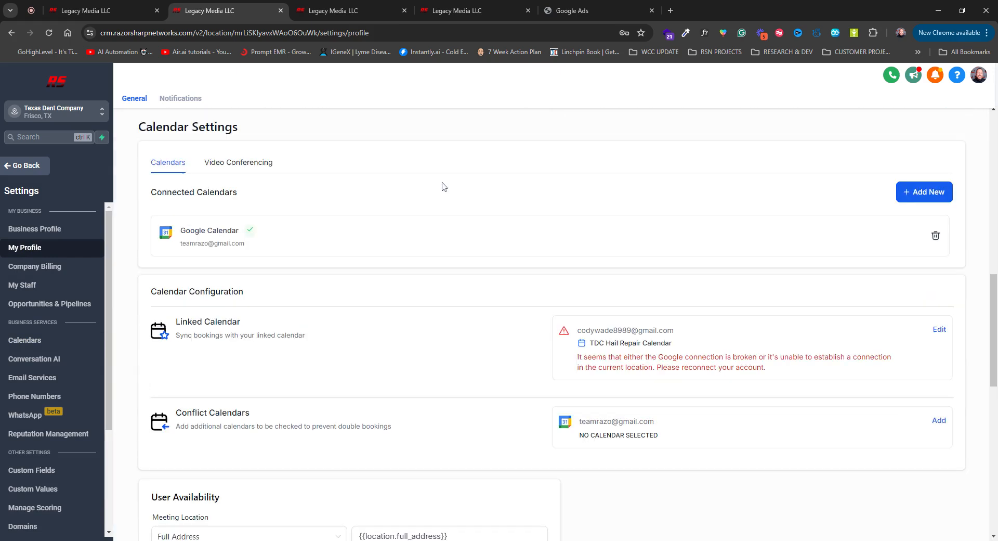
scroll(392, 230, up, 2)
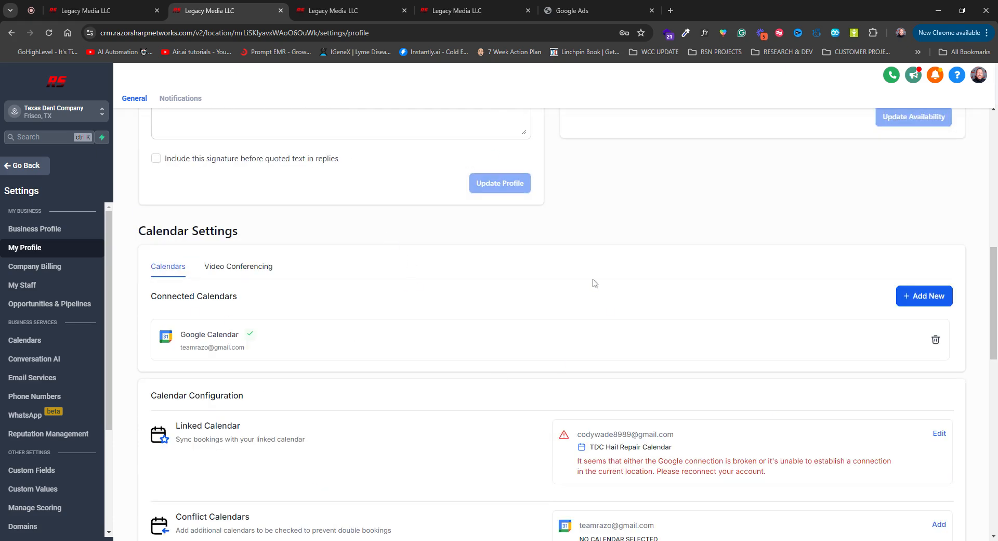
scroll(808, 331, up, 2)
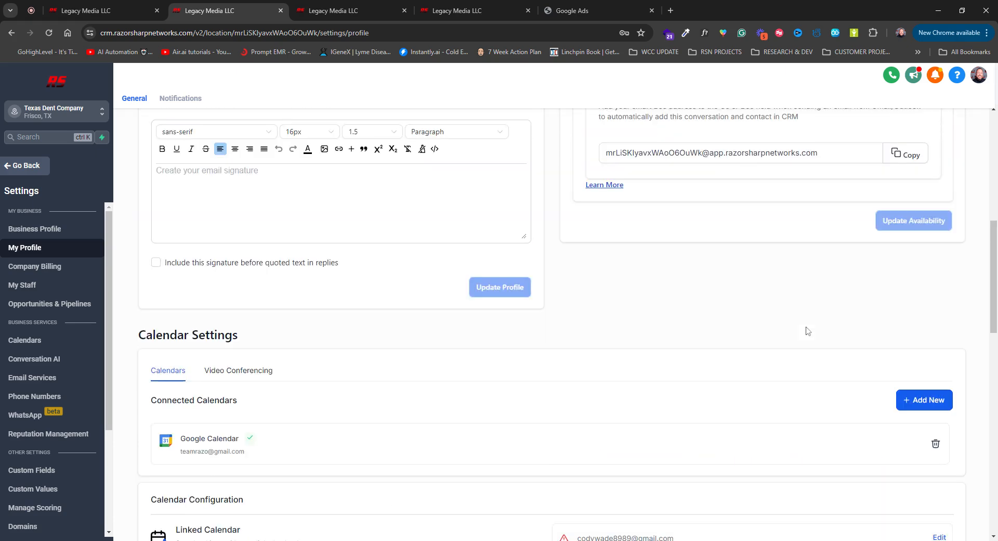
scroll(809, 331, down, 4)
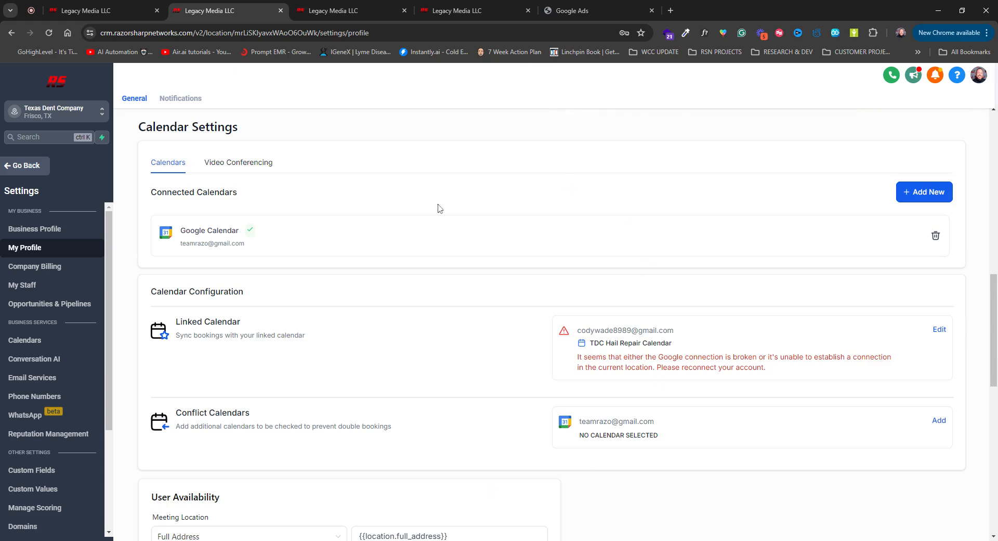
- Add the first calendar listed under the connected Google account as a conflict calendar and save it
drag(241, 323, 180, 323)
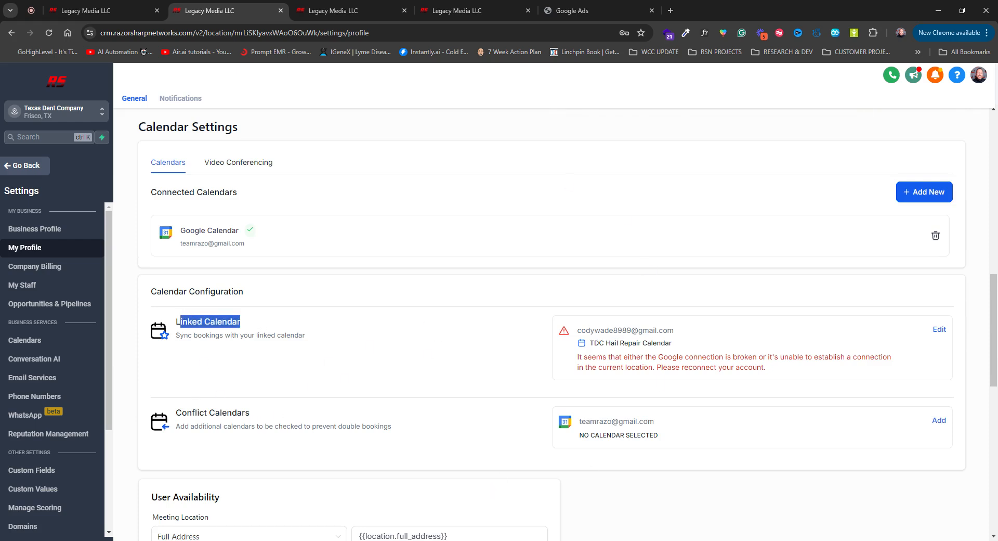
click(236, 369)
drag(265, 415, 177, 416)
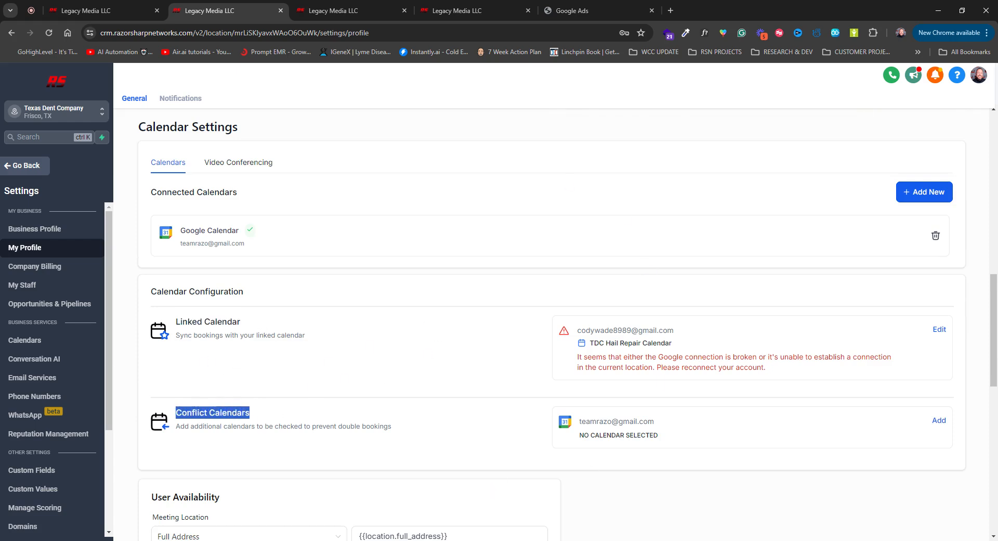
click(408, 420)
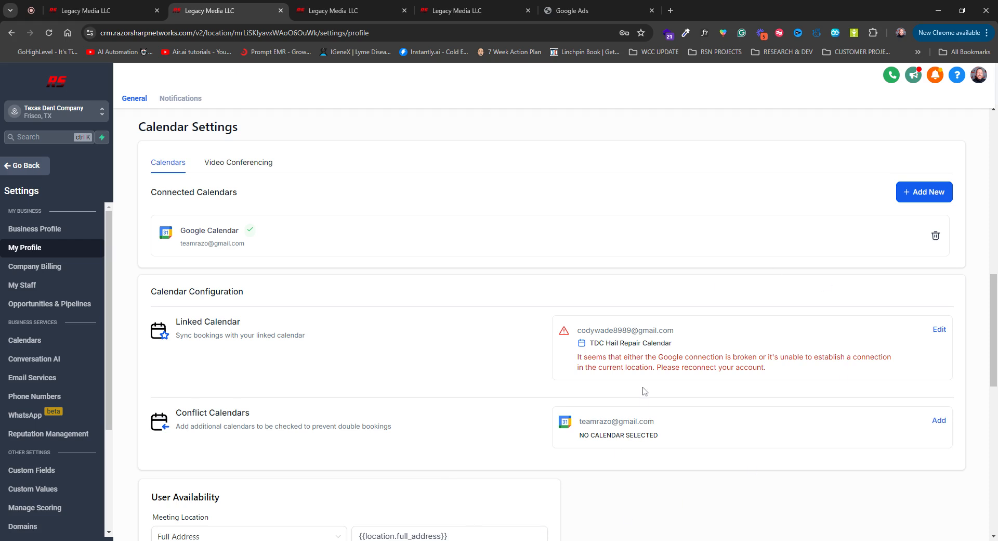
click(937, 421)
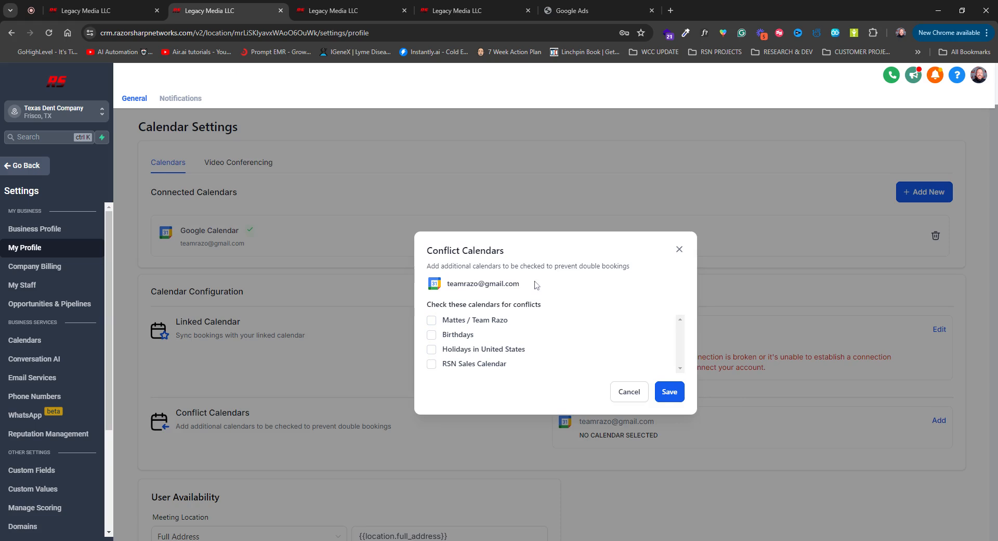
drag(536, 283, 450, 284)
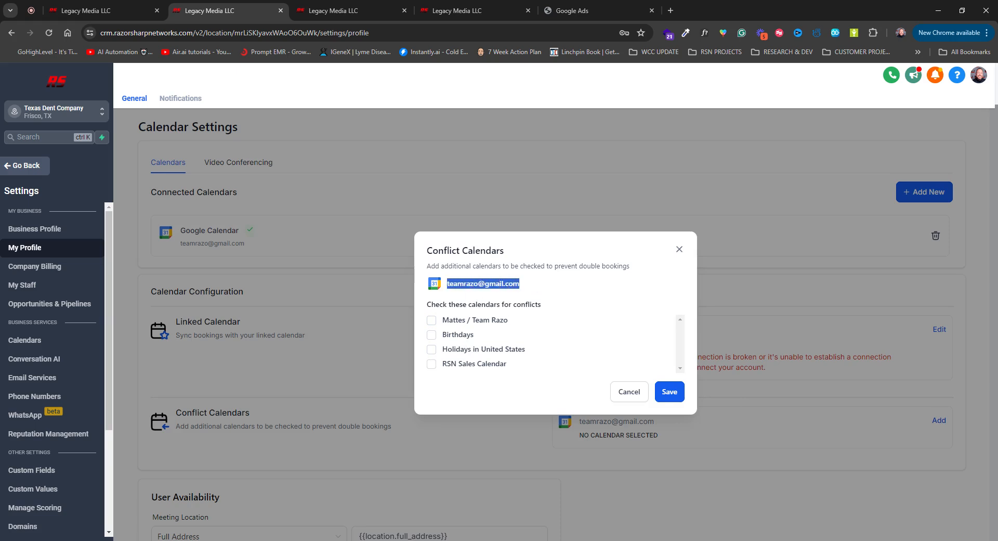
click(531, 283)
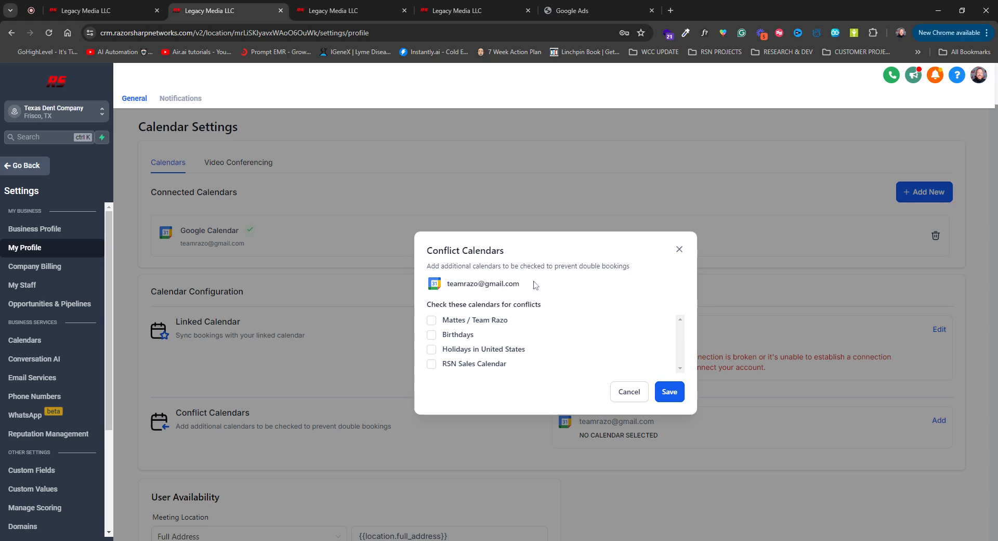
drag(534, 282, 444, 284)
click(484, 284)
click(431, 320)
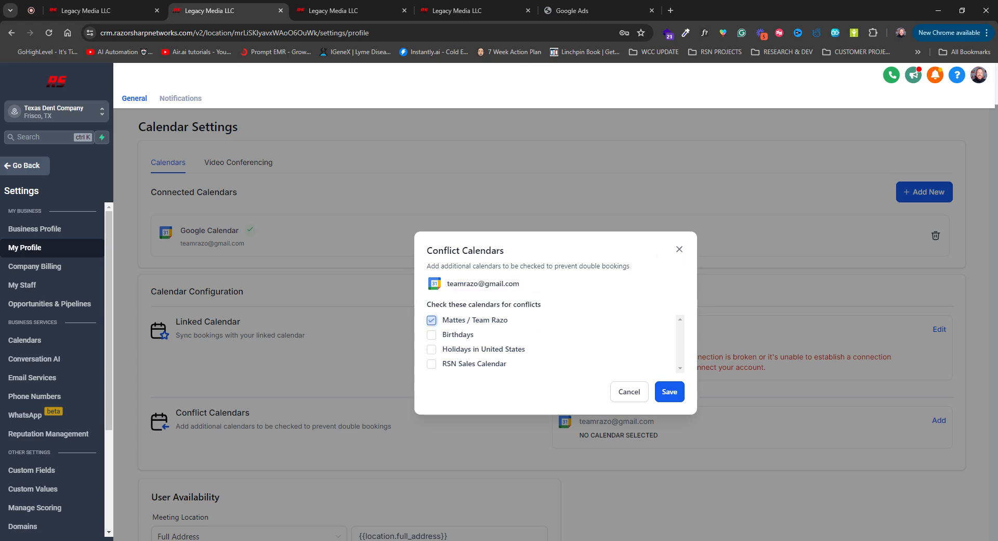
click(670, 392)
click(675, 408)
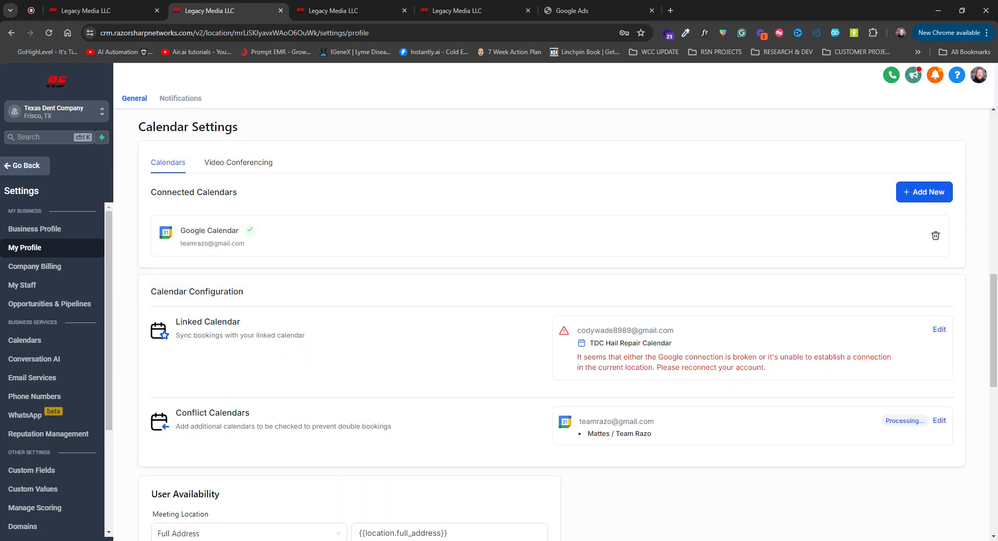
- Review the Conflict Calendars and Linked Calendar settings, and return to the June 2024 group calendar view
drag(252, 413, 176, 414)
click(245, 325)
drag(247, 322, 188, 325)
click(114, 11)
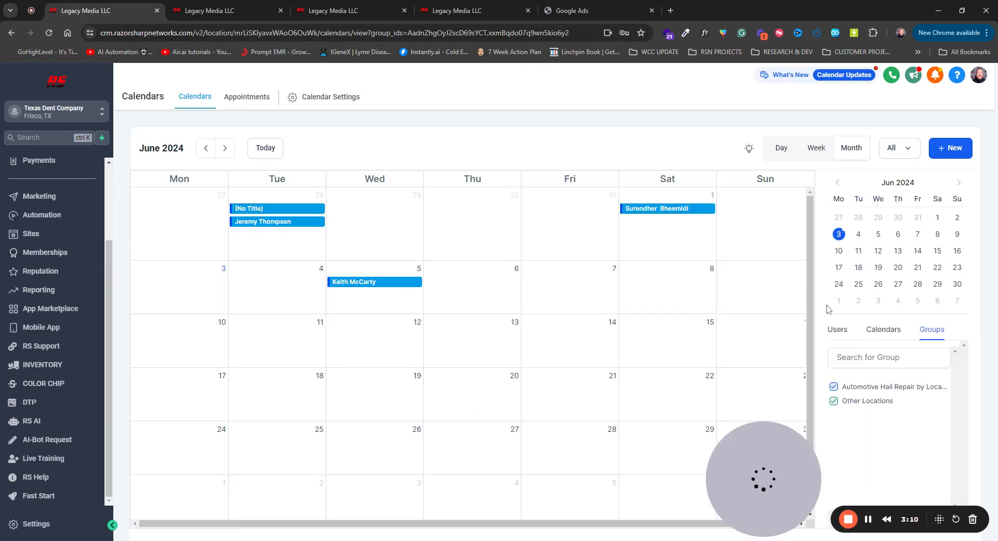
- Look at the calendar view by user, the profile's linked calendar settings, and the DFW Hail Repair - TDC calendar's connection settings
click(838, 329)
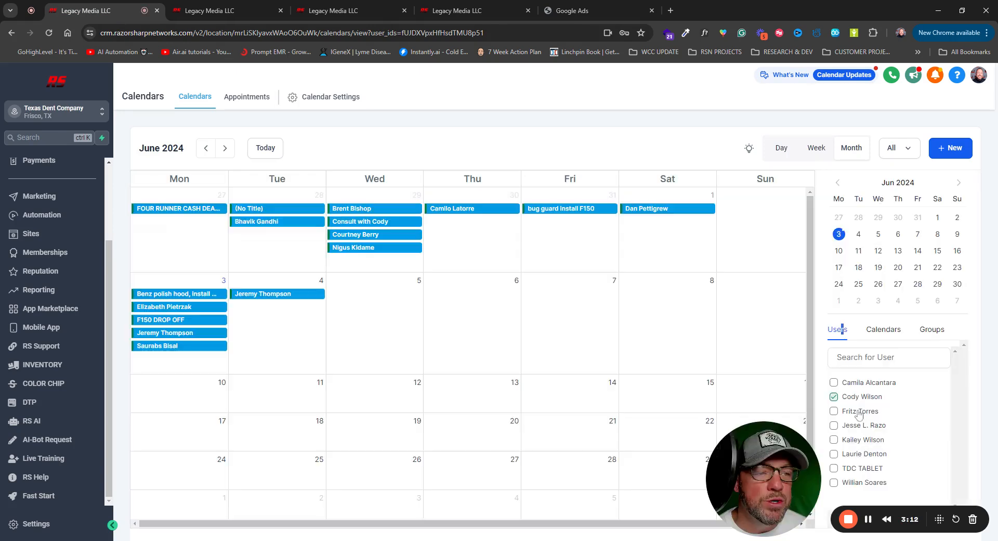
click(229, 10)
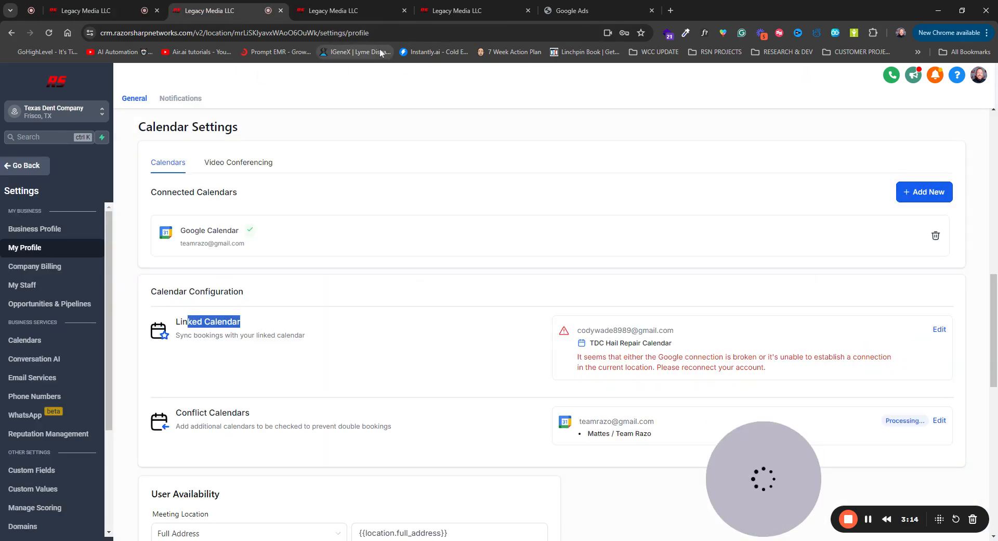
click(359, 10)
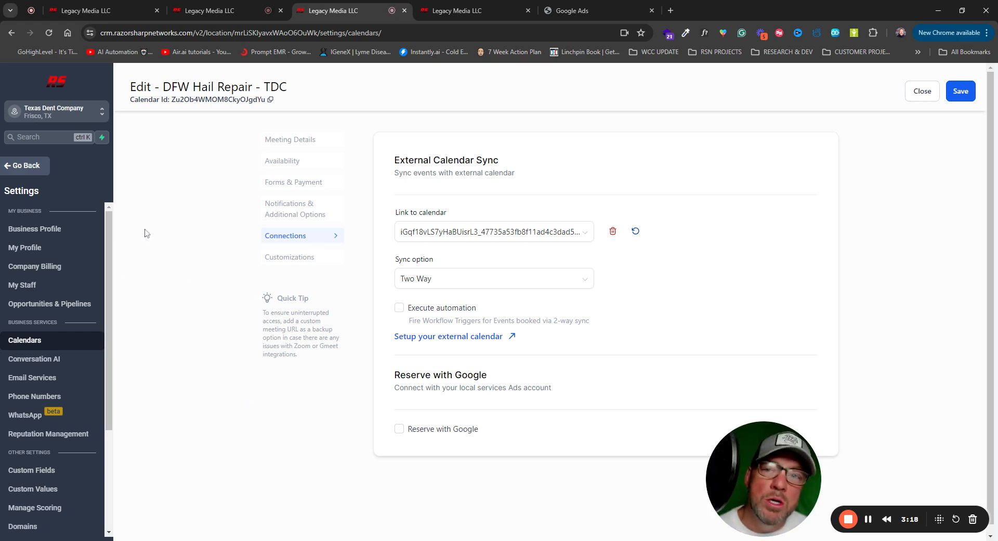
click(219, 10)
click(333, 9)
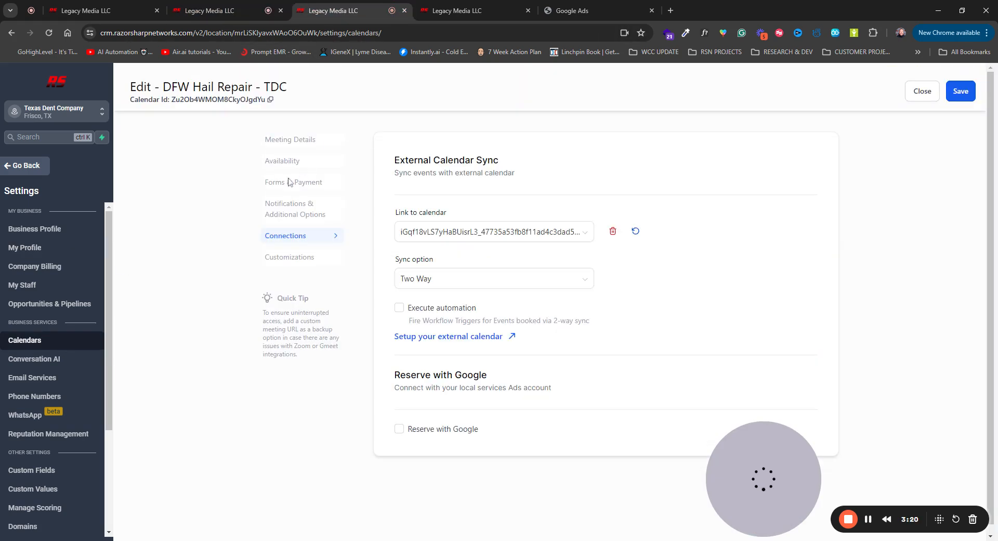
- Close the DFW Hail Repair - TDC editor and reach the Calendar Settings list again from the main calendar view
click(923, 92)
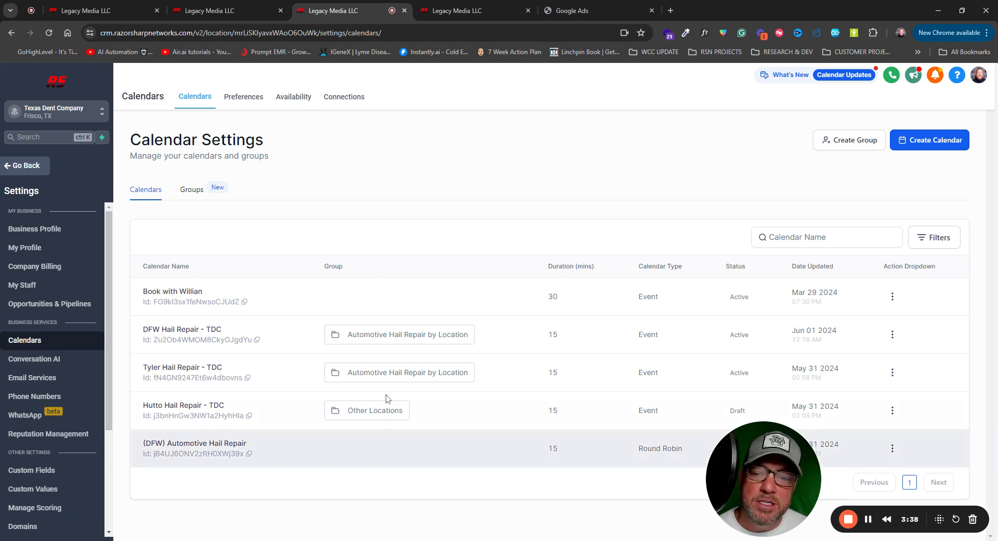
click(18, 166)
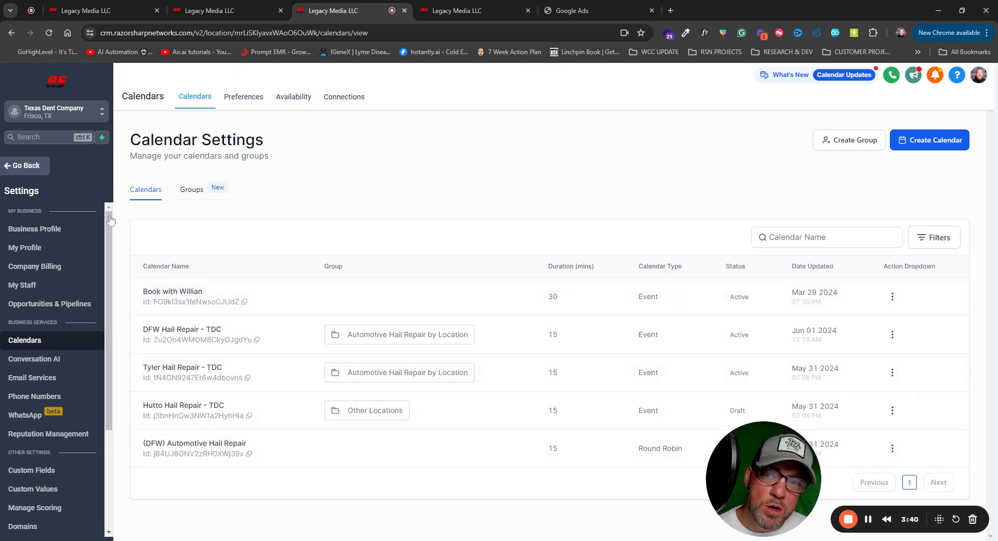
click(34, 205)
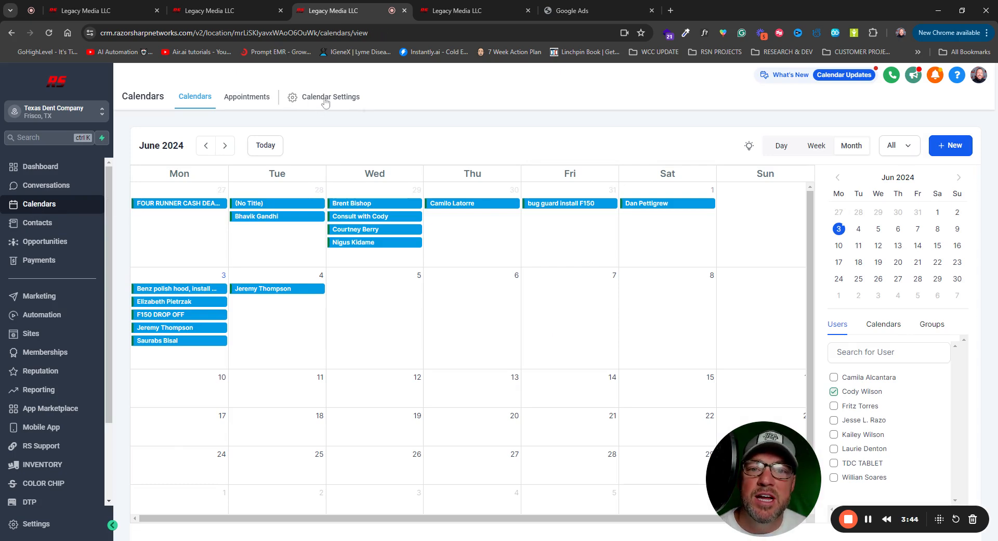
click(325, 101)
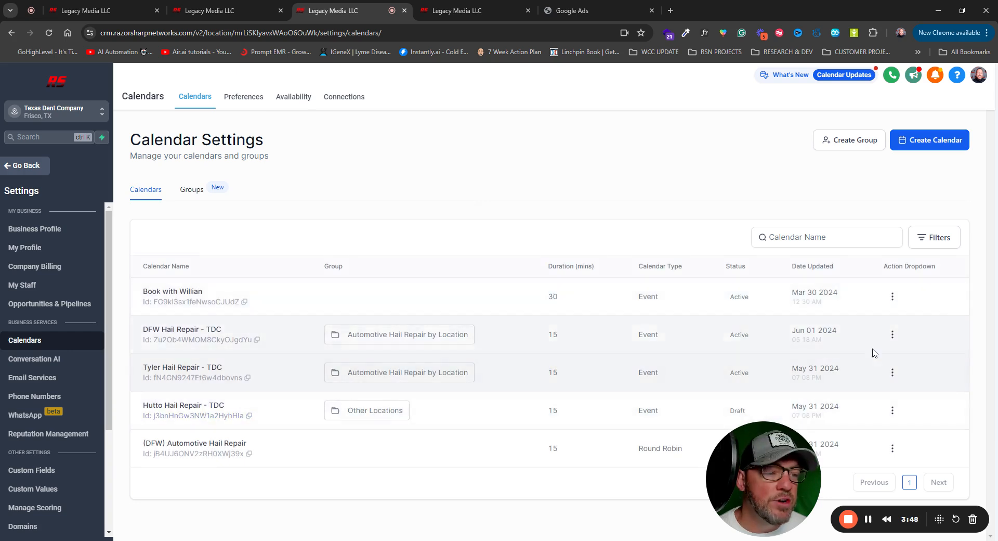
- Open the DFW Hail Repair - TDC calendar for editing and display its Connections settings
click(893, 335)
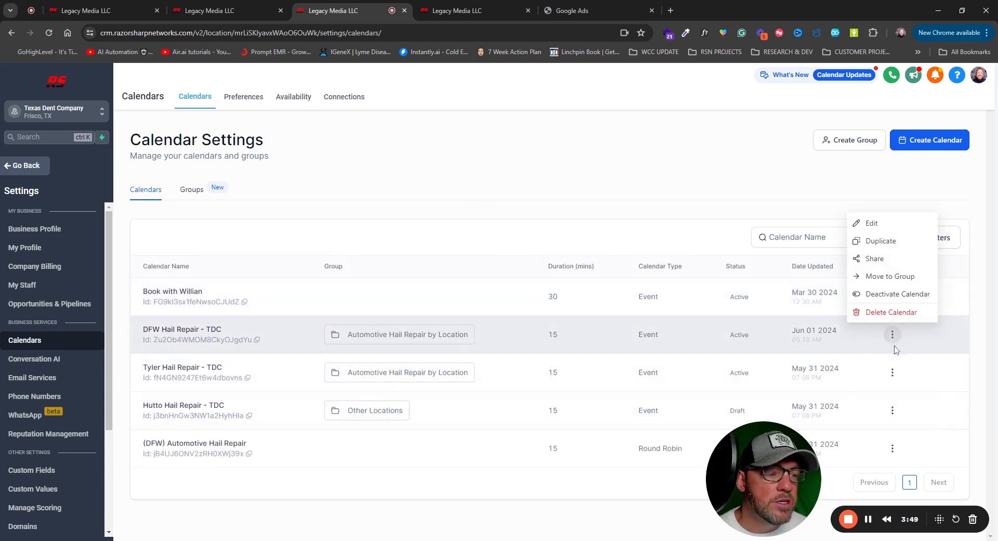
click(876, 223)
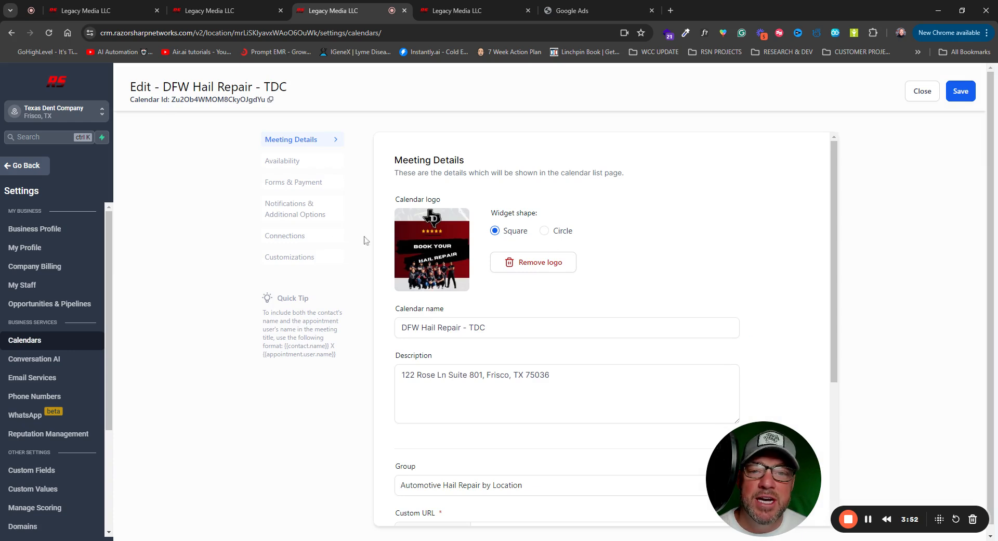
click(281, 238)
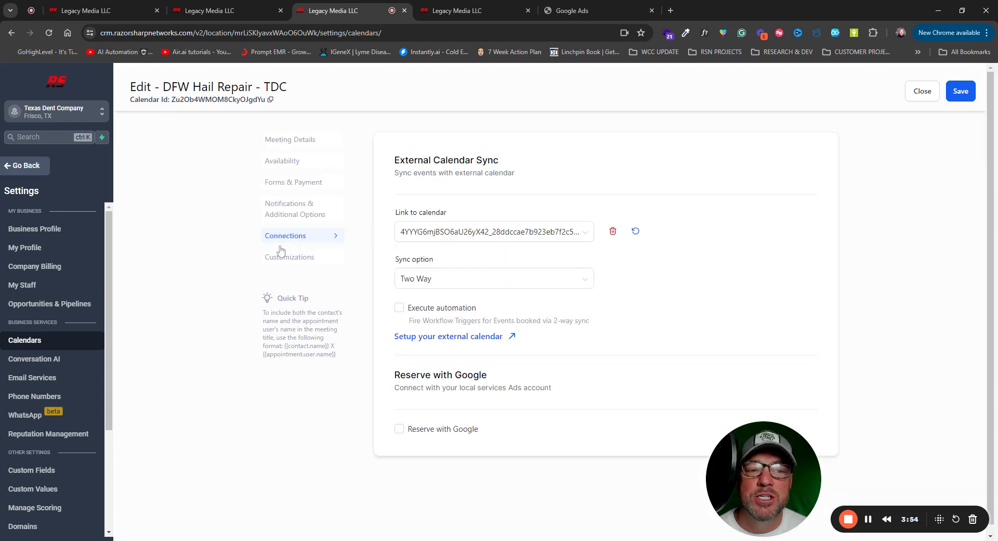
- Link the DFW Hail Repair - TDC calendar to RSN Sales Calendar with the Two Way sync option
click(539, 235)
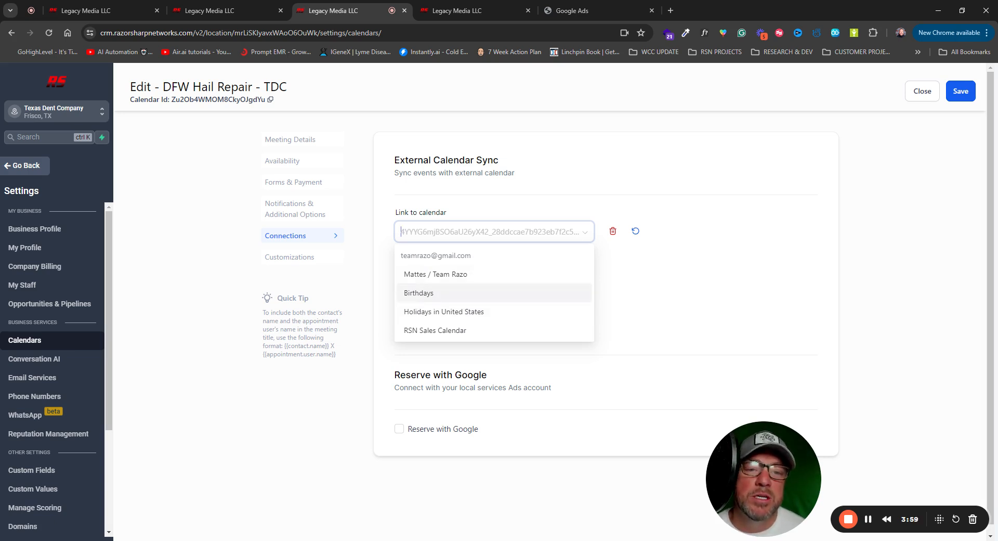
click(435, 274)
click(452, 235)
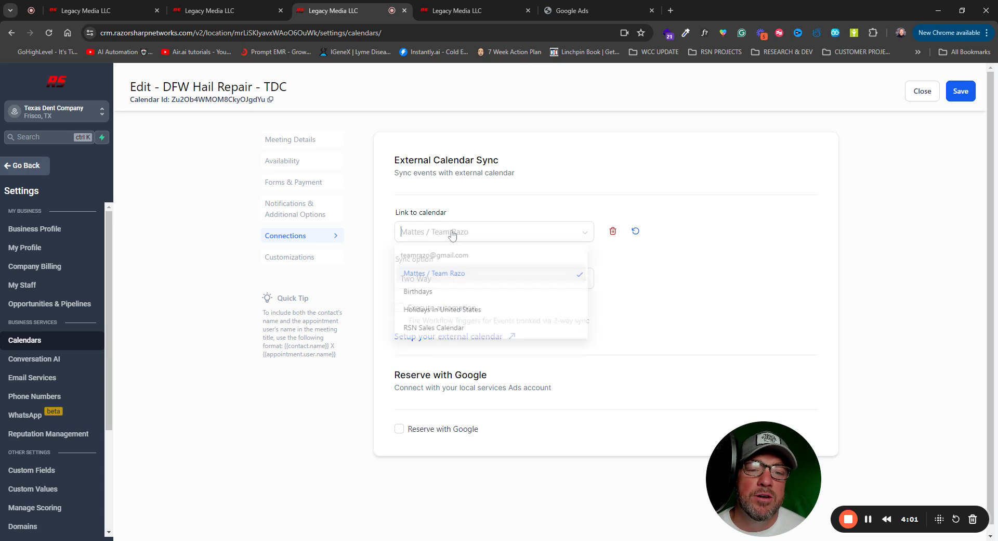
click(439, 327)
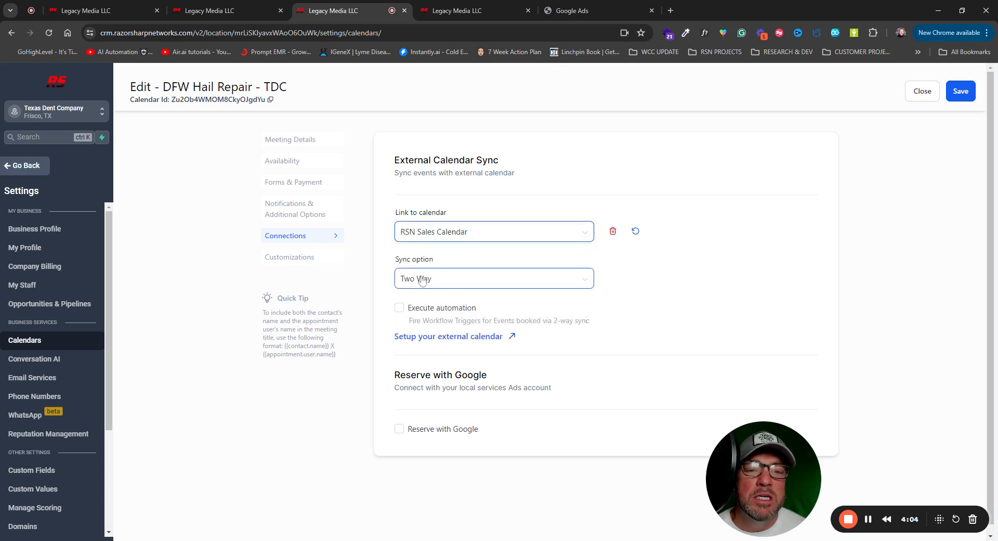
click(476, 286)
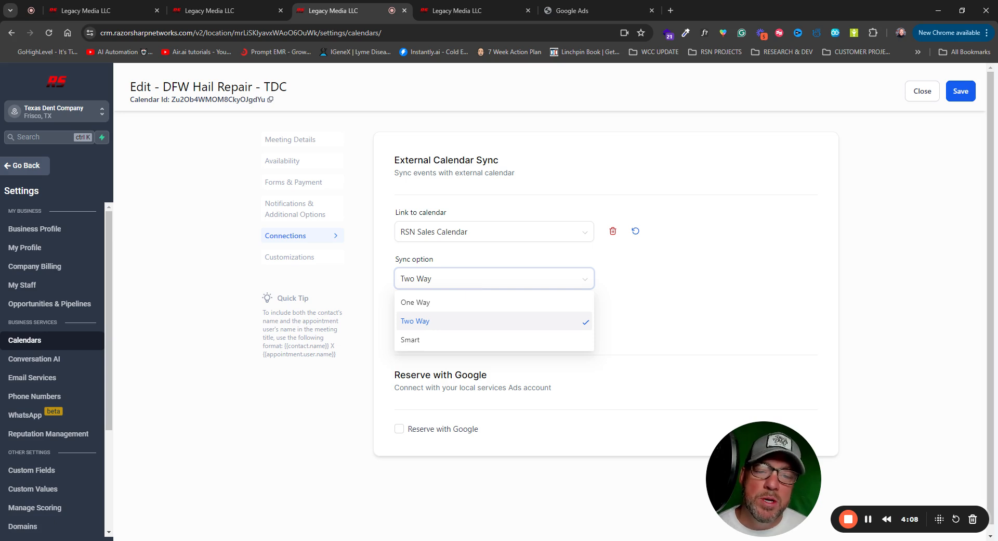
click(443, 321)
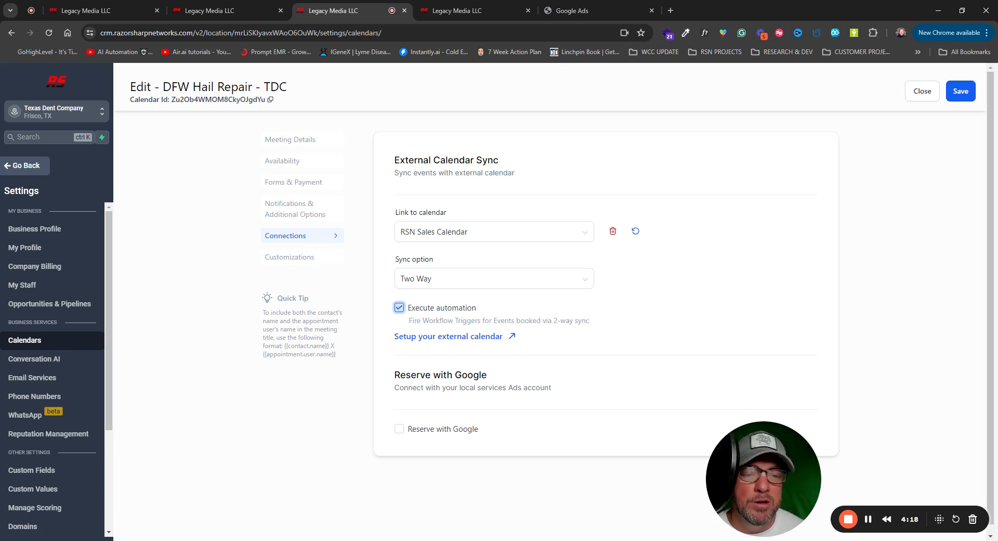
- Review the sync options and Execute automation description, and save the DFW Hail Repair - TDC calendar with automation off
click(479, 280)
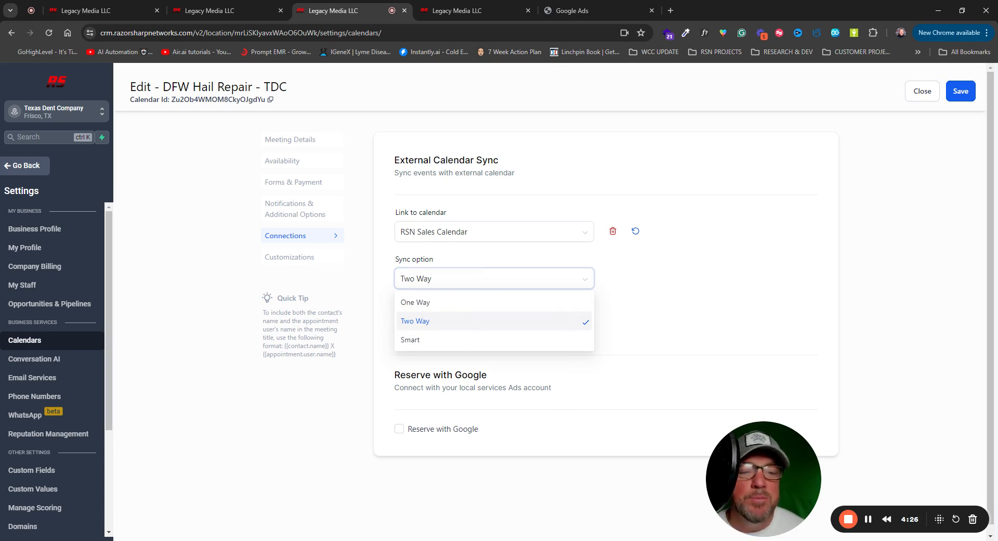
click(688, 309)
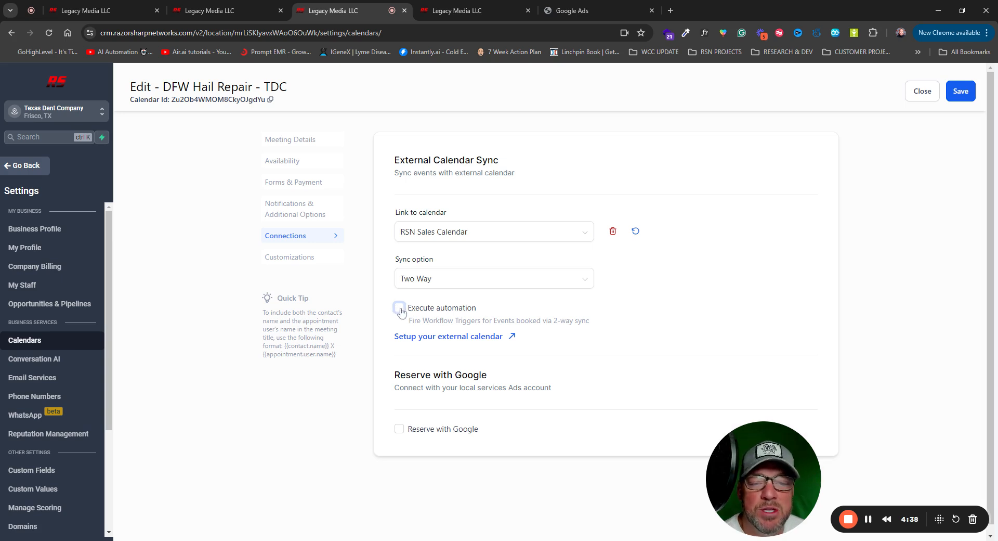
drag(590, 322, 408, 313)
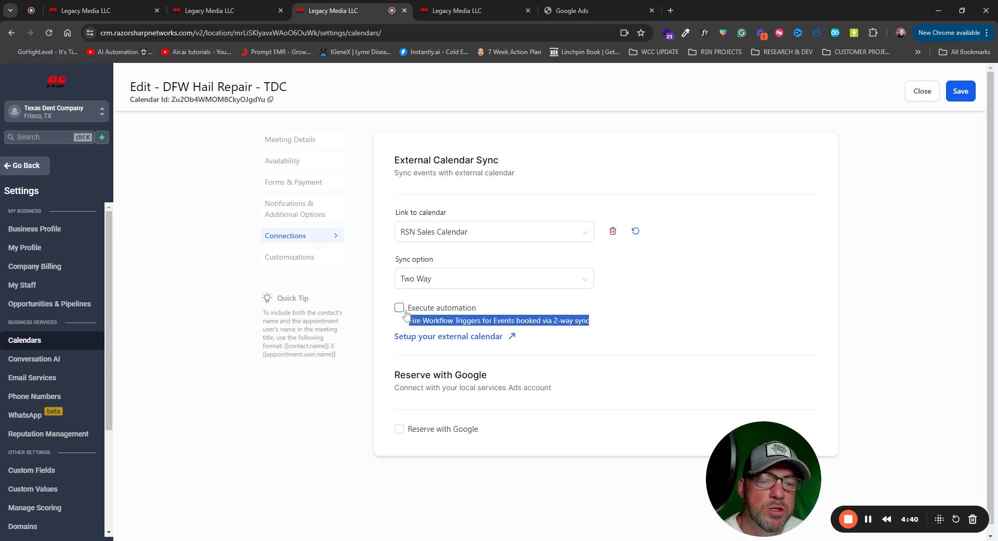
click(713, 318)
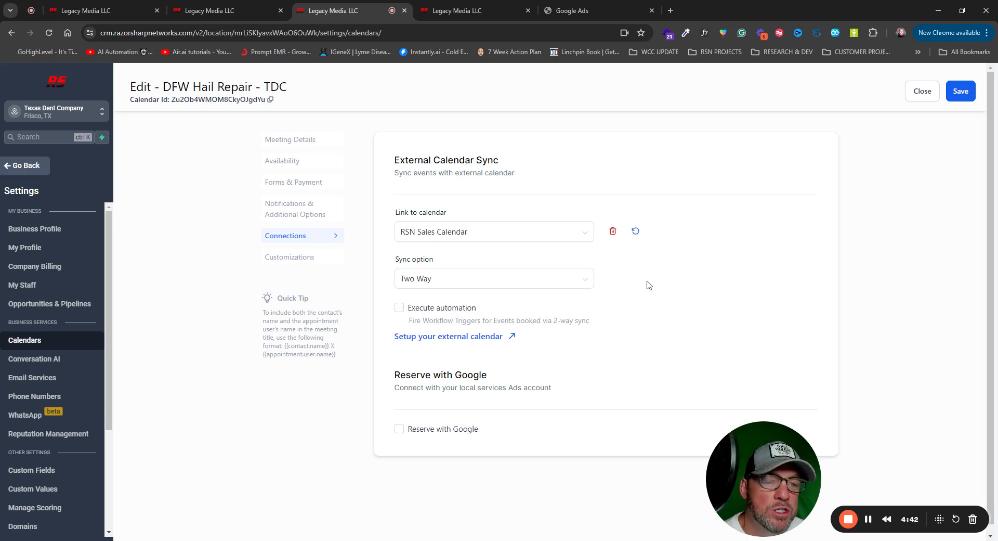
scroll(652, 346, down, 1)
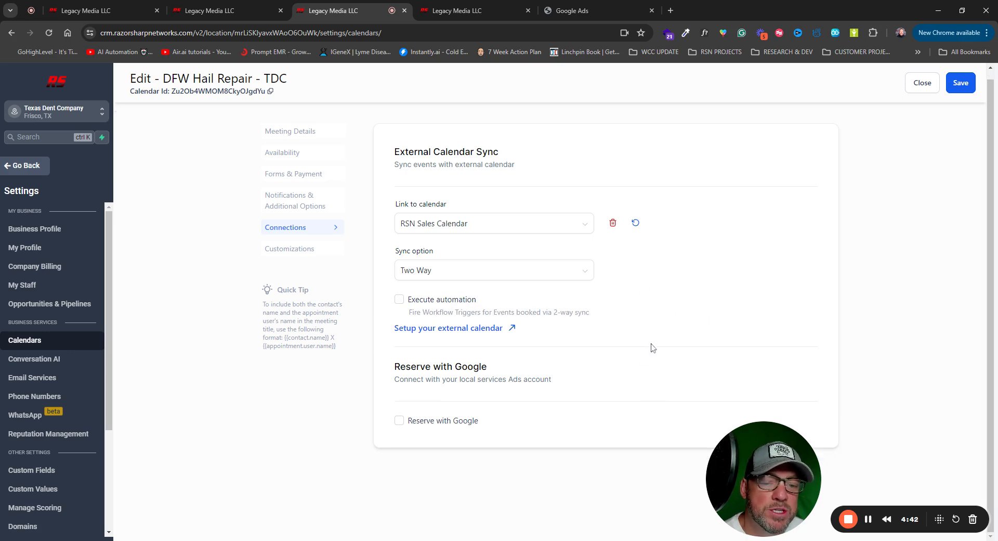
click(960, 85)
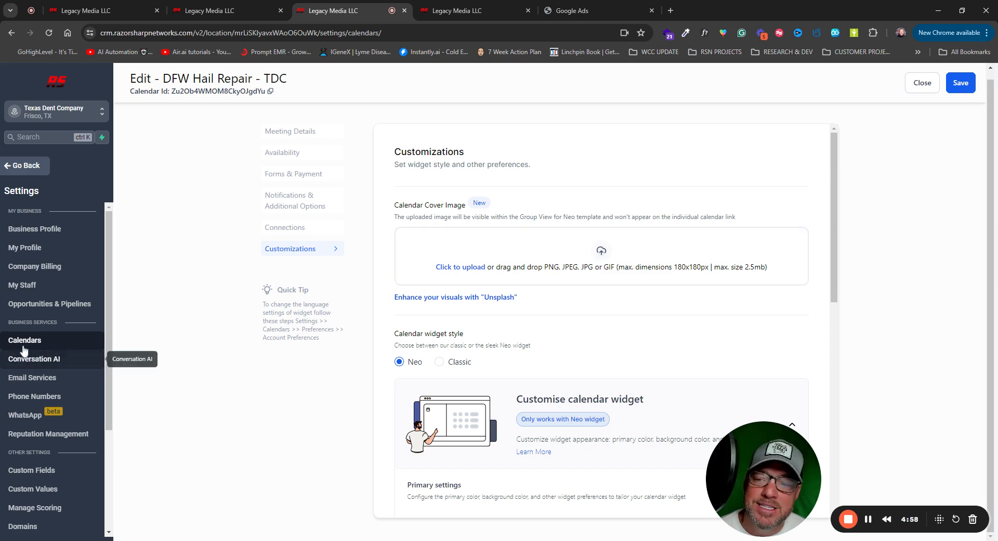
- Return to the Calendar Settings list and open the Tyler Hail Repair - TDC calendar's Connections settings for editing
click(24, 167)
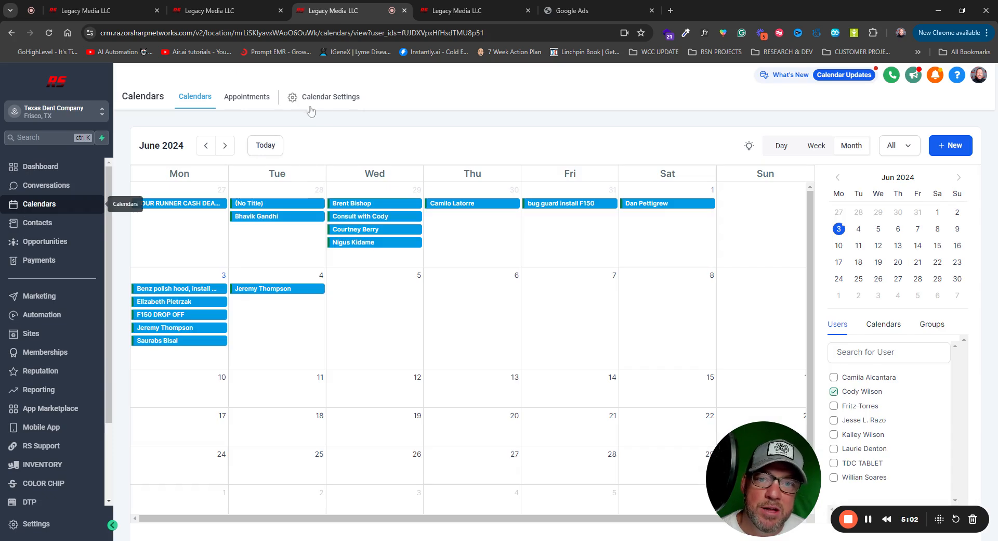
click(318, 100)
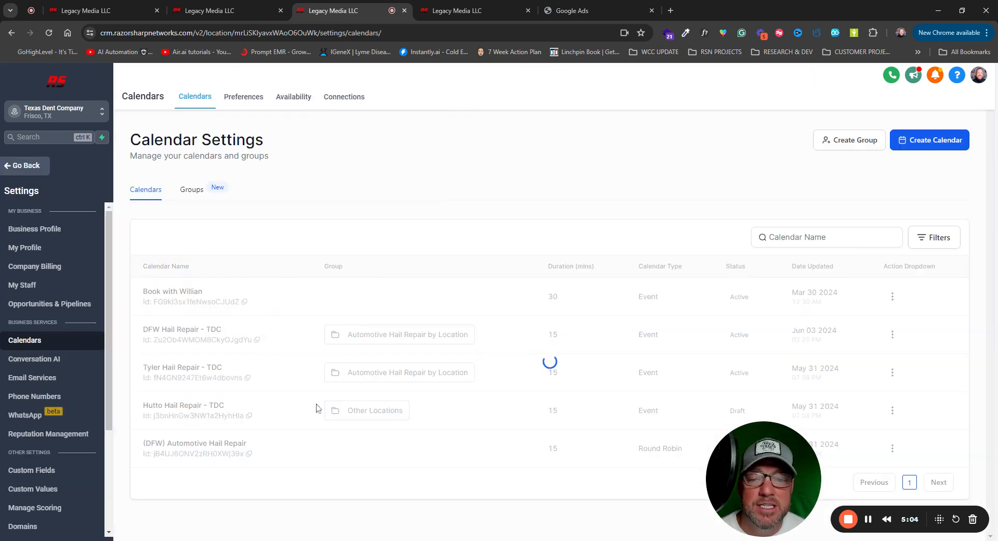
click(893, 372)
click(870, 263)
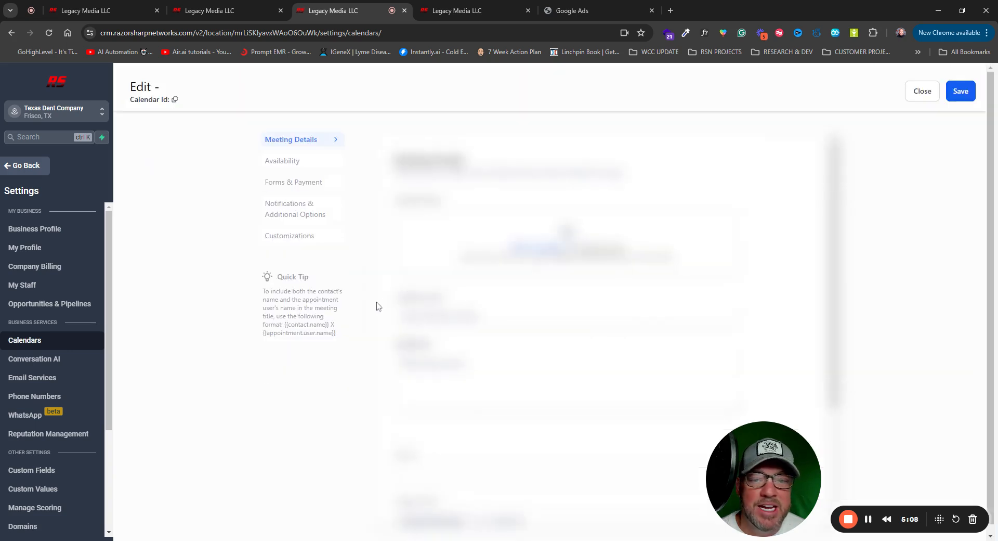
click(284, 236)
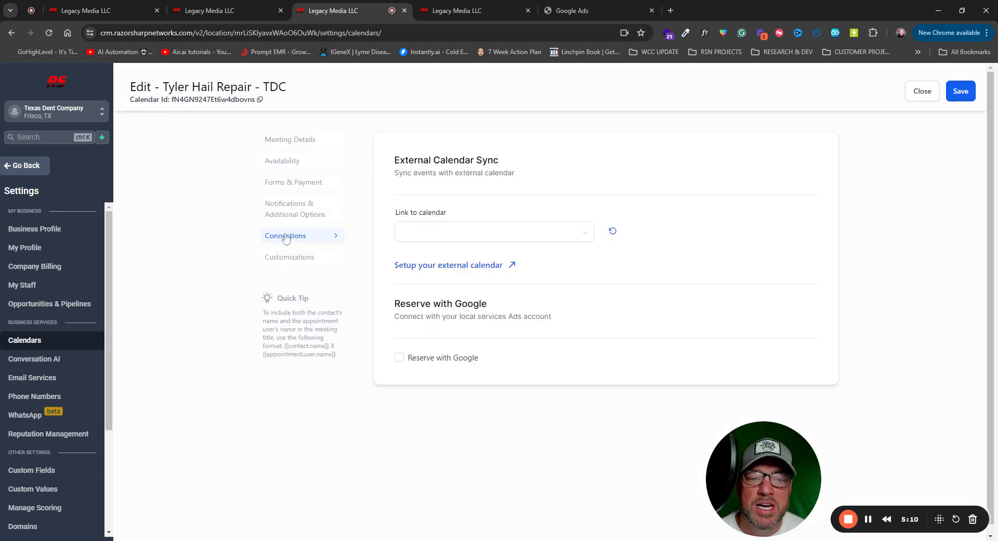
- Link the Tyler Hail Repair - TDC calendar to RSN Sales Calendar with Two Way sync and save it
click(490, 232)
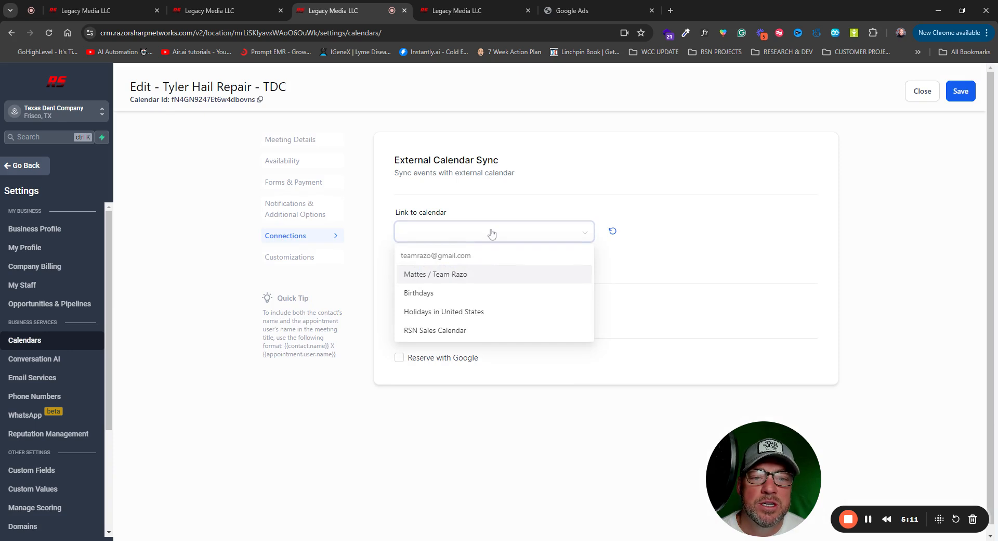
click(428, 336)
click(444, 279)
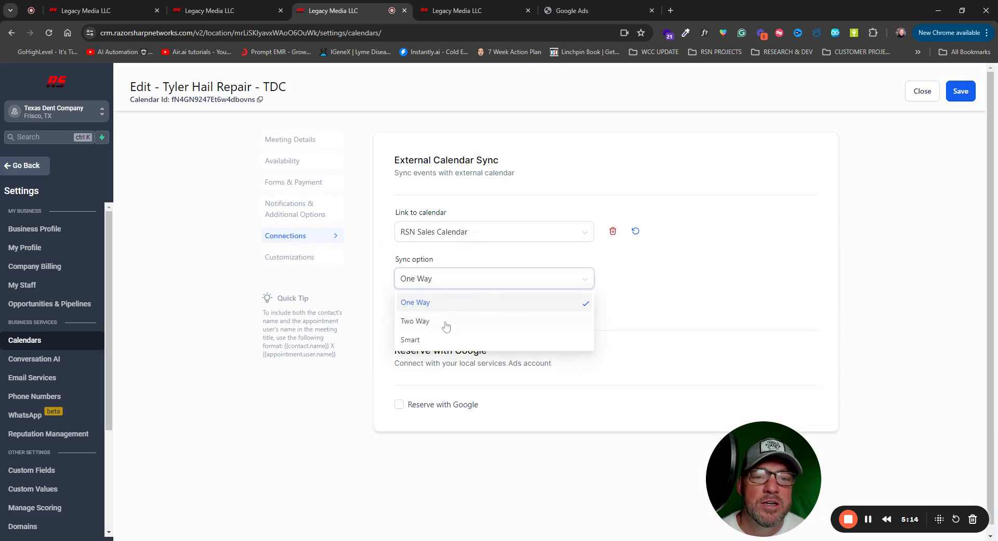
click(445, 322)
scroll(609, 248, down, 1)
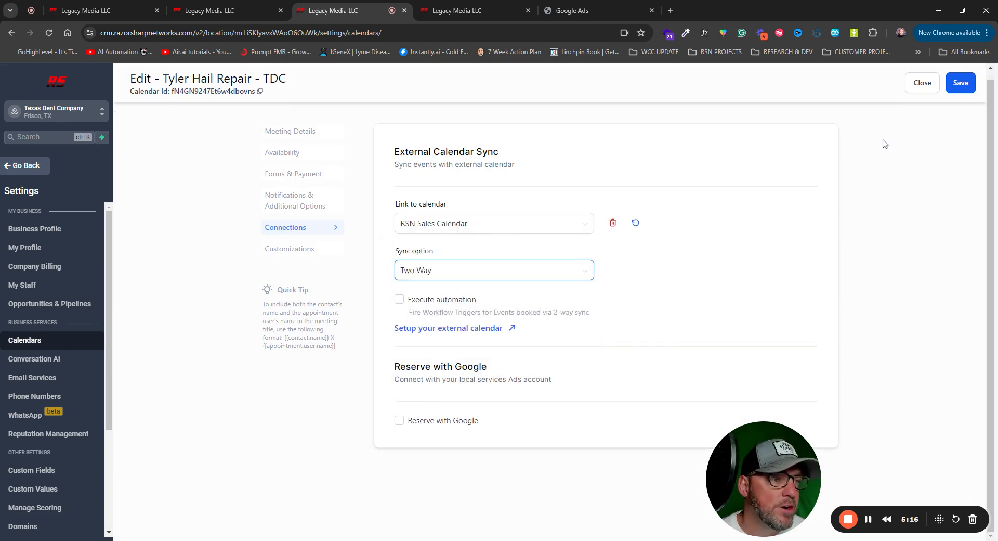
click(959, 84)
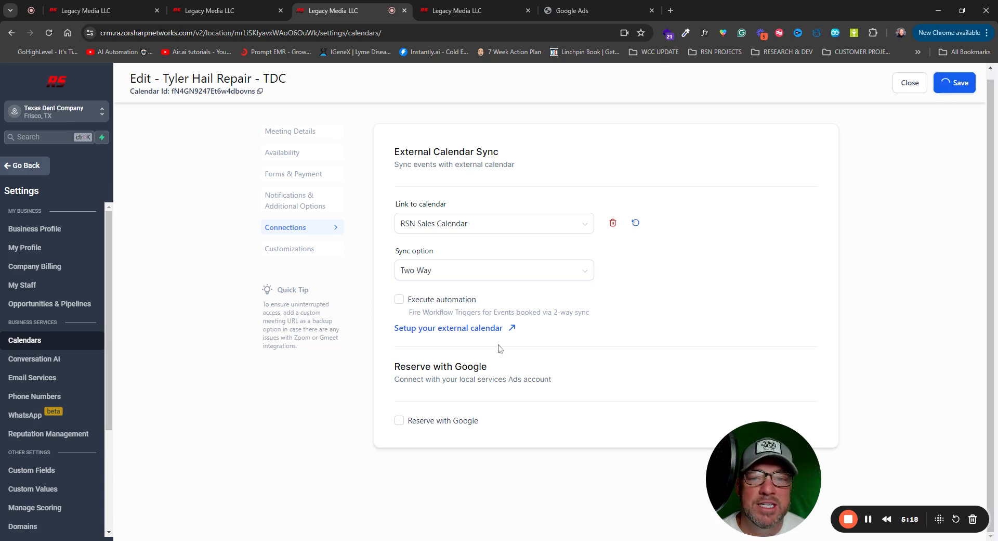